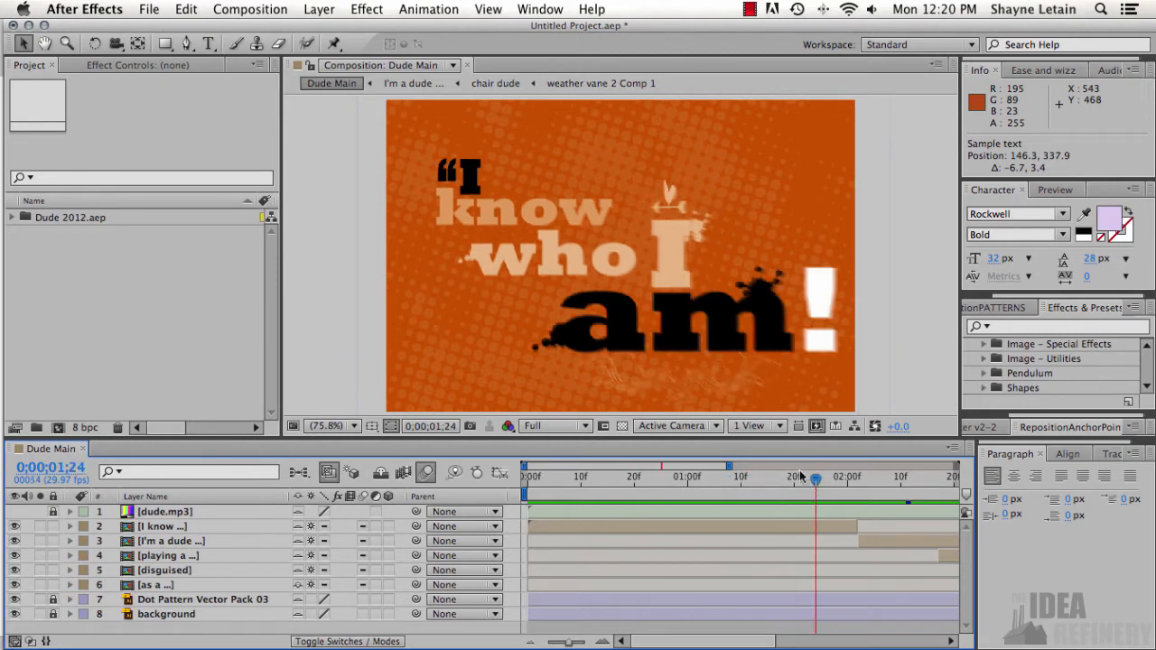
- Create a new 792 × 612 px composition at 29.97 fps with a 10-second duration, keeping the default name
left_click(812, 426)
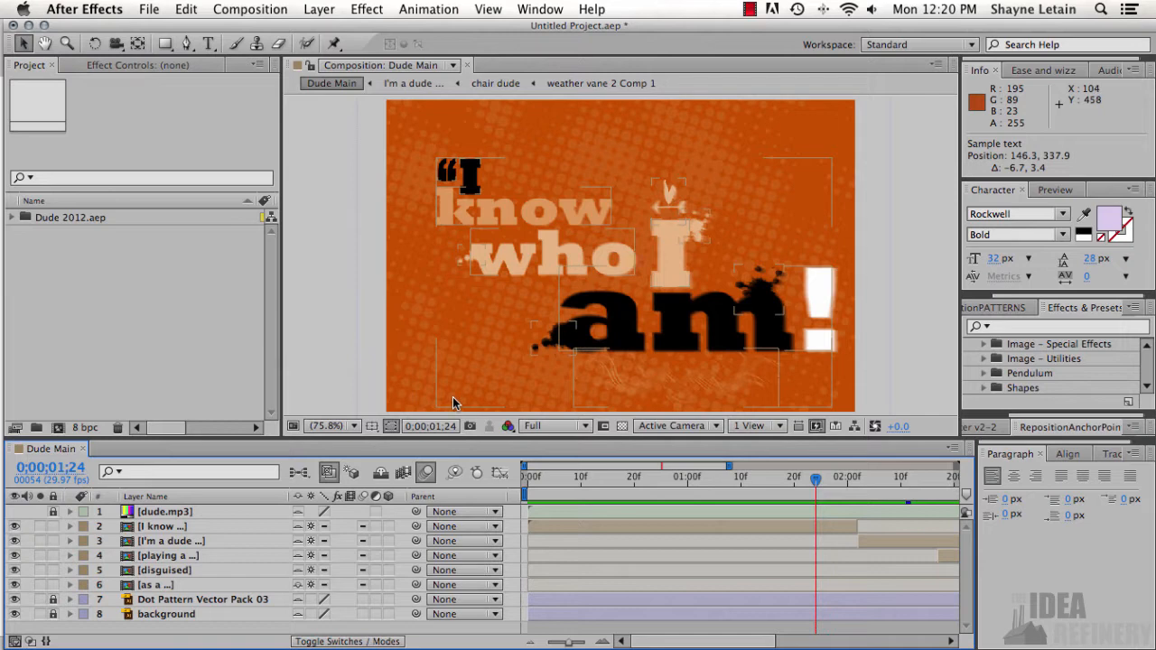
left_click(257, 9)
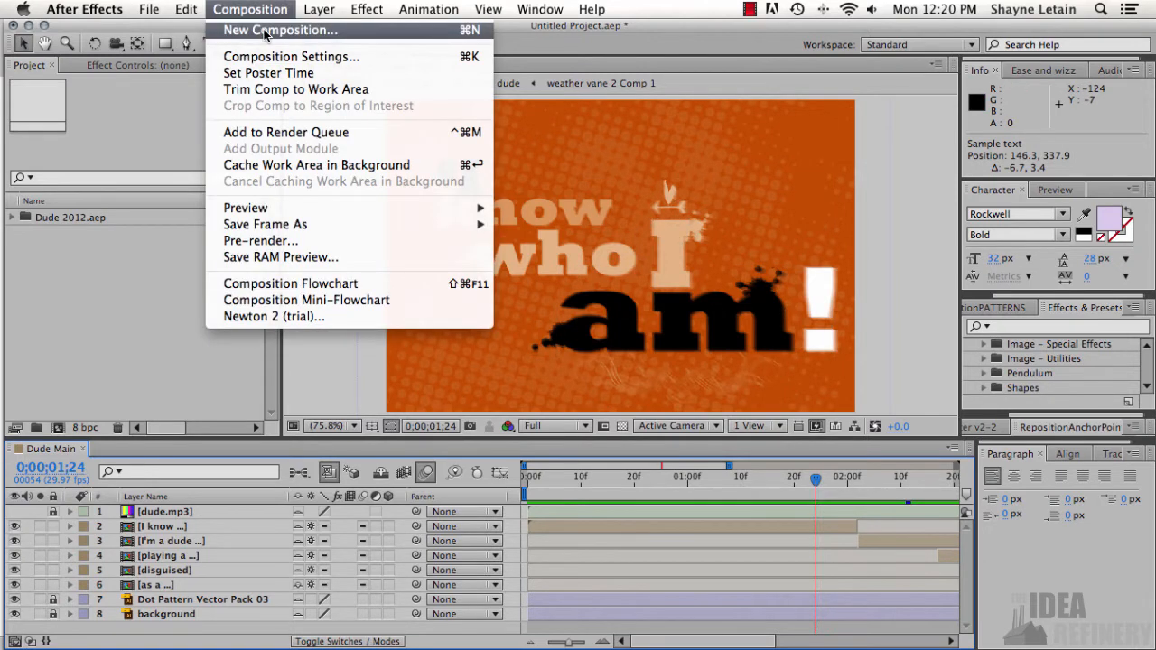
left_click(265, 32)
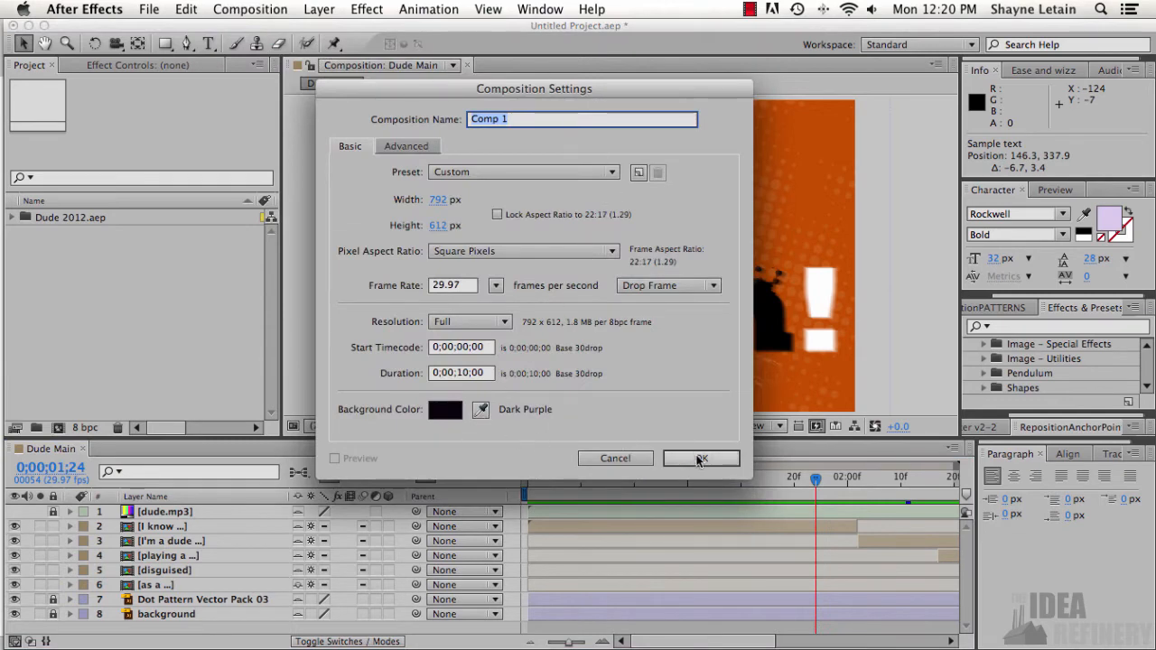
left_click(702, 459)
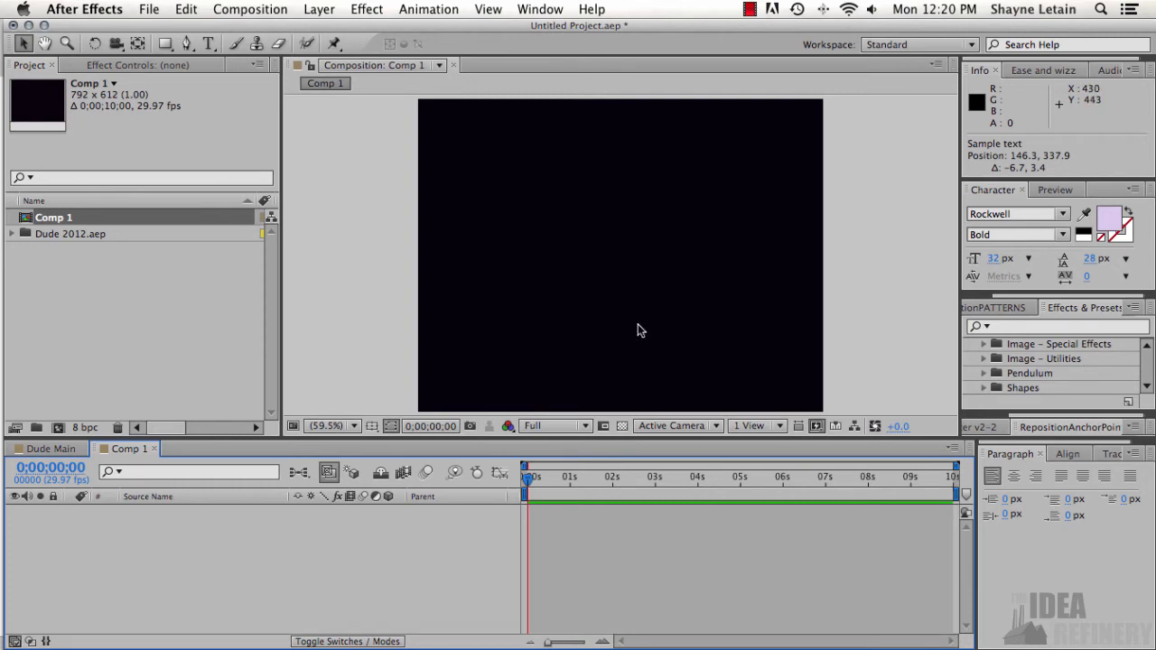
- Add a text layer reading "SAMPLE TEXT" near the middle of the composition
left_click(321, 10)
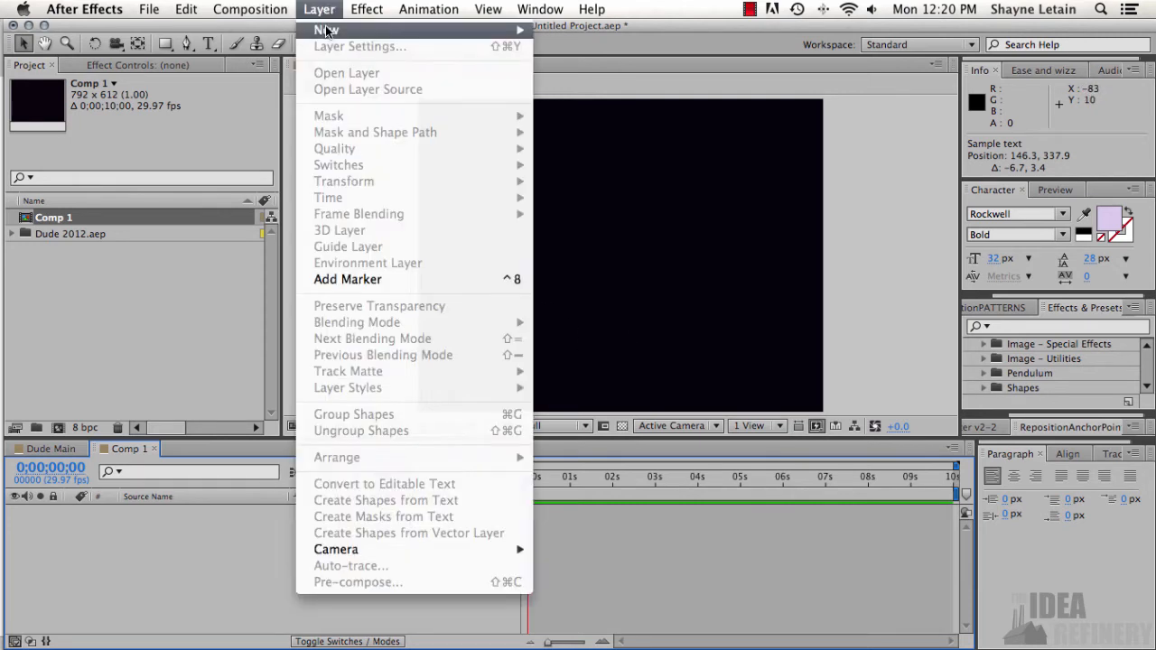
mouse_move(329, 30)
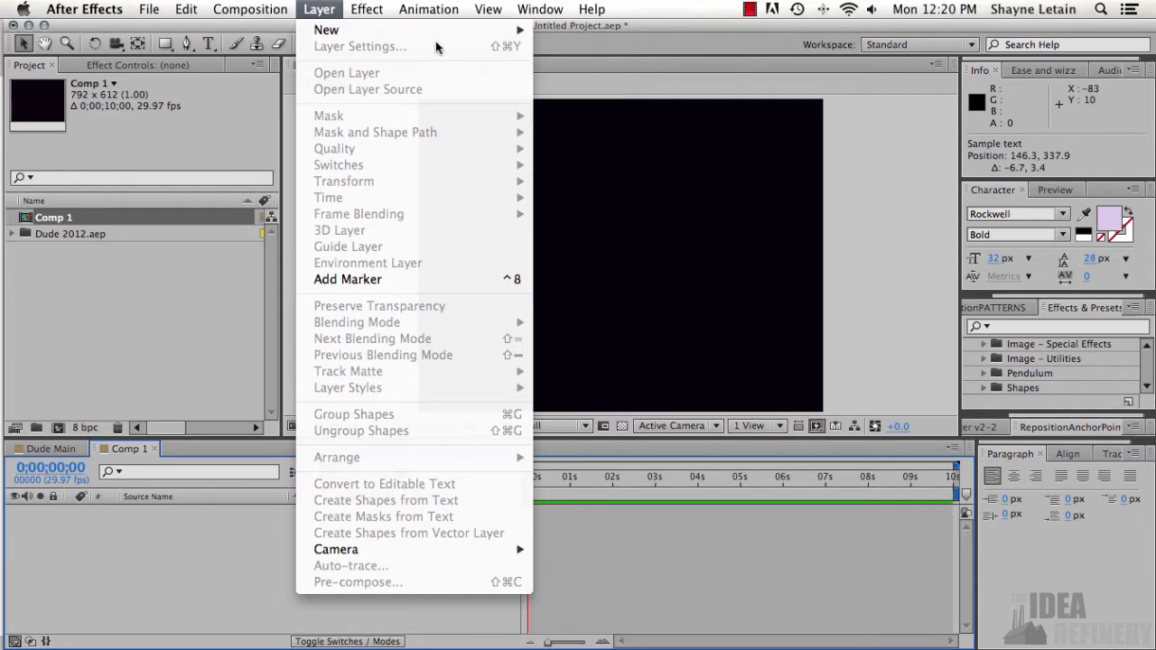
left_click(208, 45)
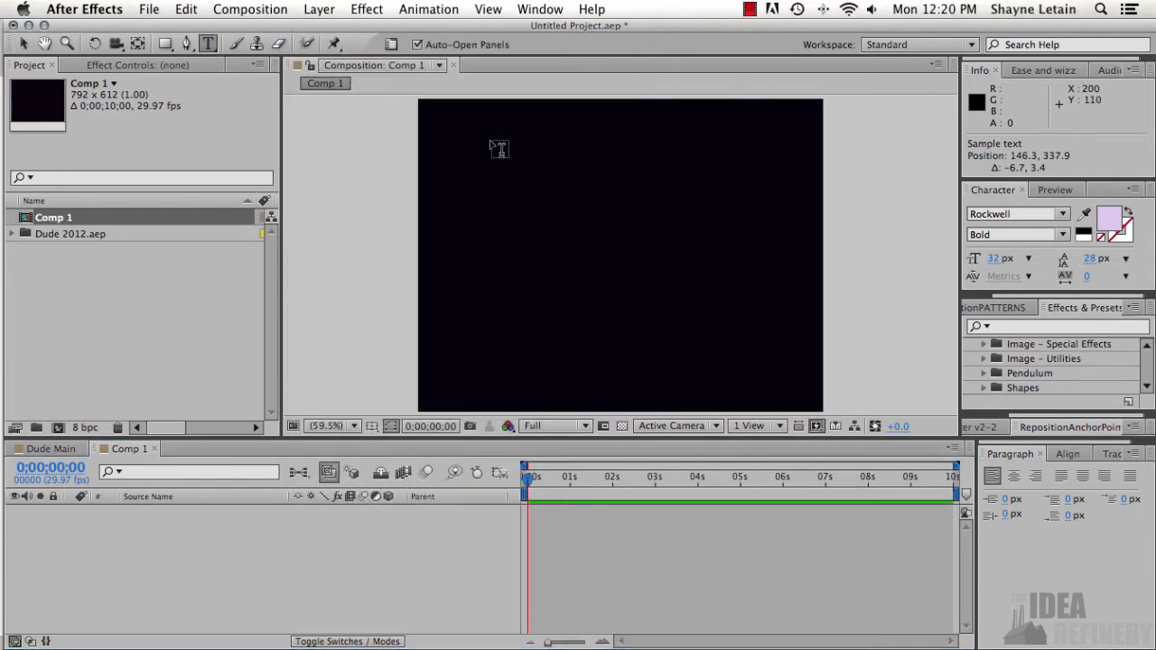
left_click(604, 232)
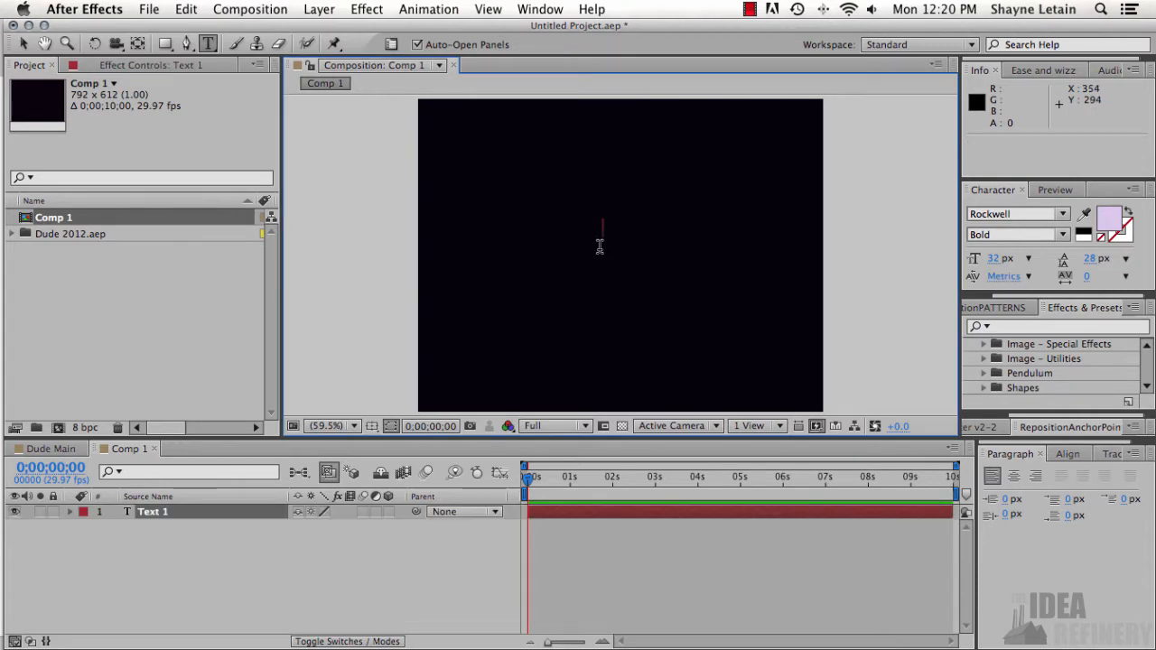
type("SA")
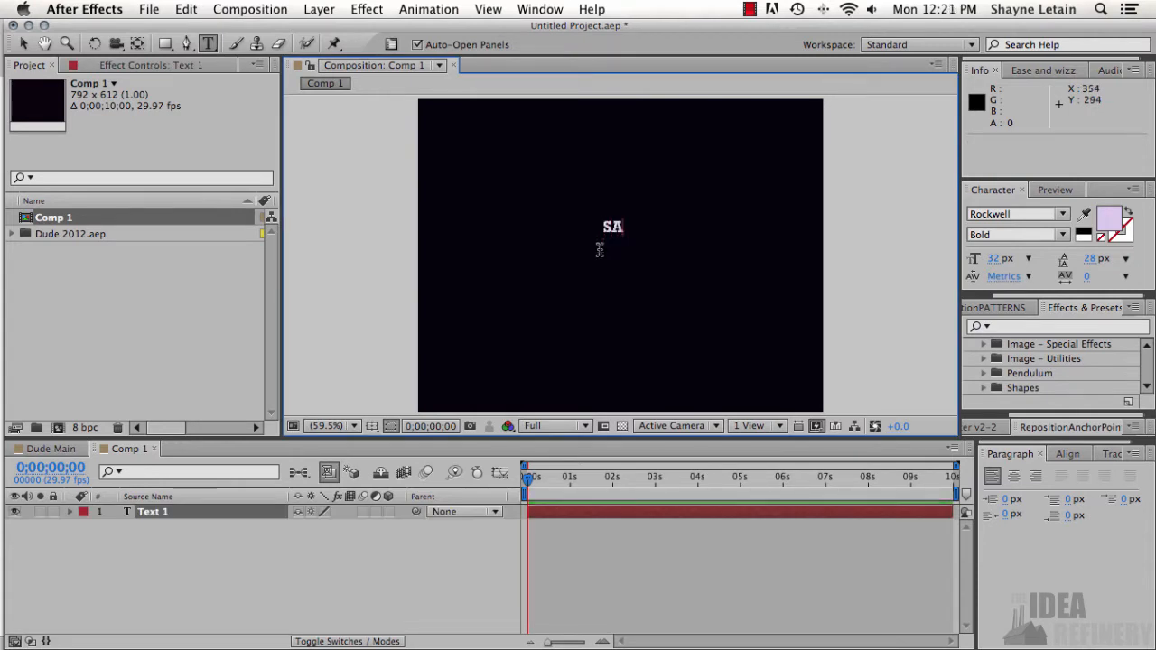
type("MPLE TEXT")
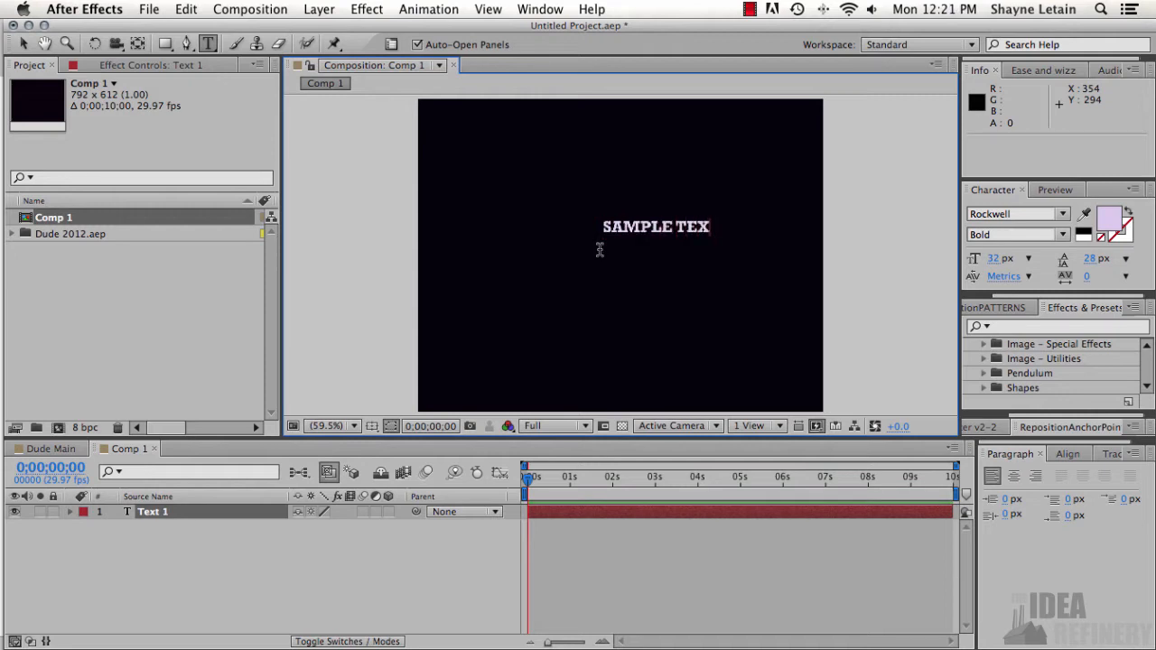
- Enlarge the sample text and reposition it to about 109, 326 so it sits across the composition's centre
left_click(24, 44)
left_click_drag(696, 233, 802, 225)
left_click_drag(722, 255, 656, 267)
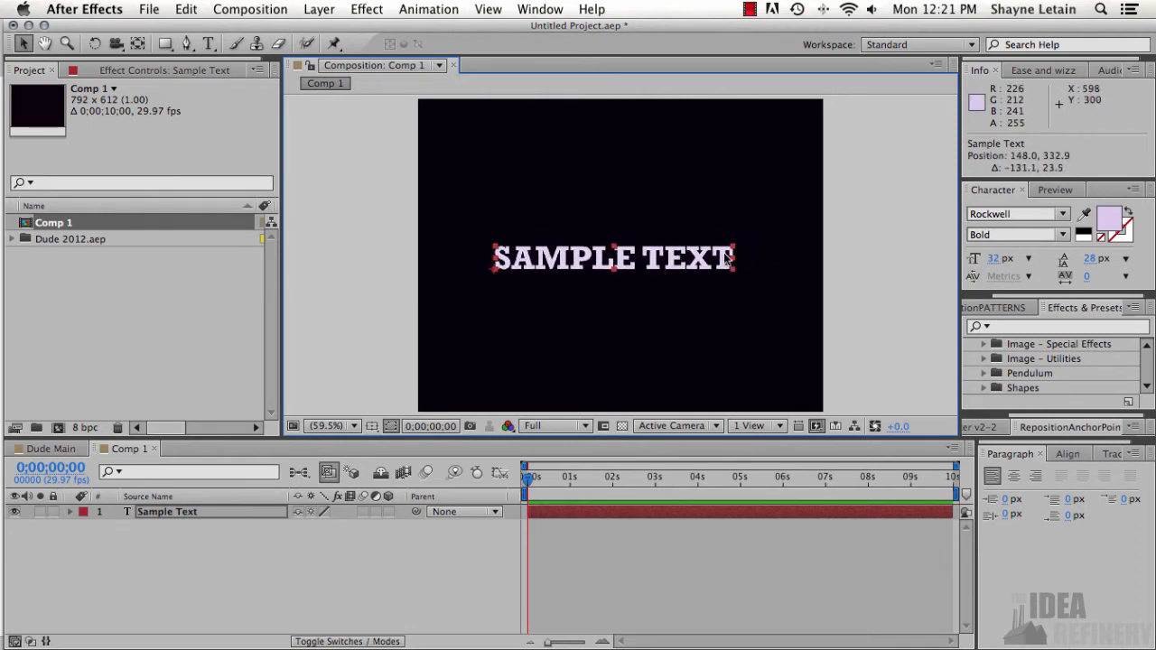
left_click(739, 245)
left_click(732, 251)
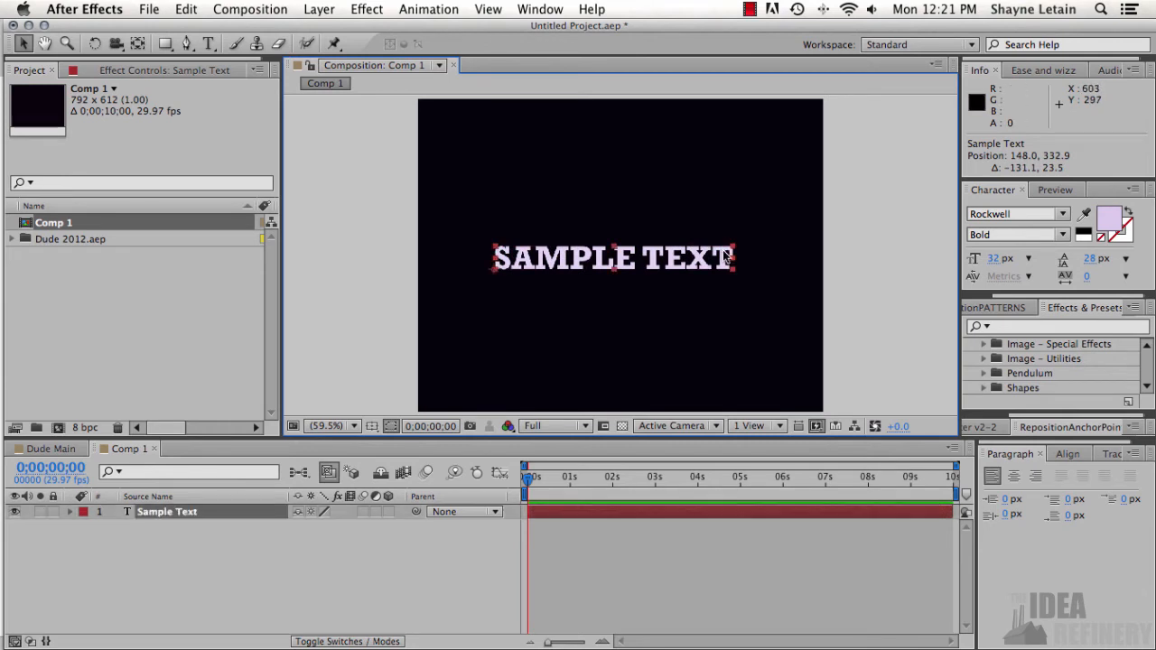
mouse_move(735, 250)
left_mouse_down()
mouse_move(777, 236)
mouse_move(728, 257)
left_mouse_up()
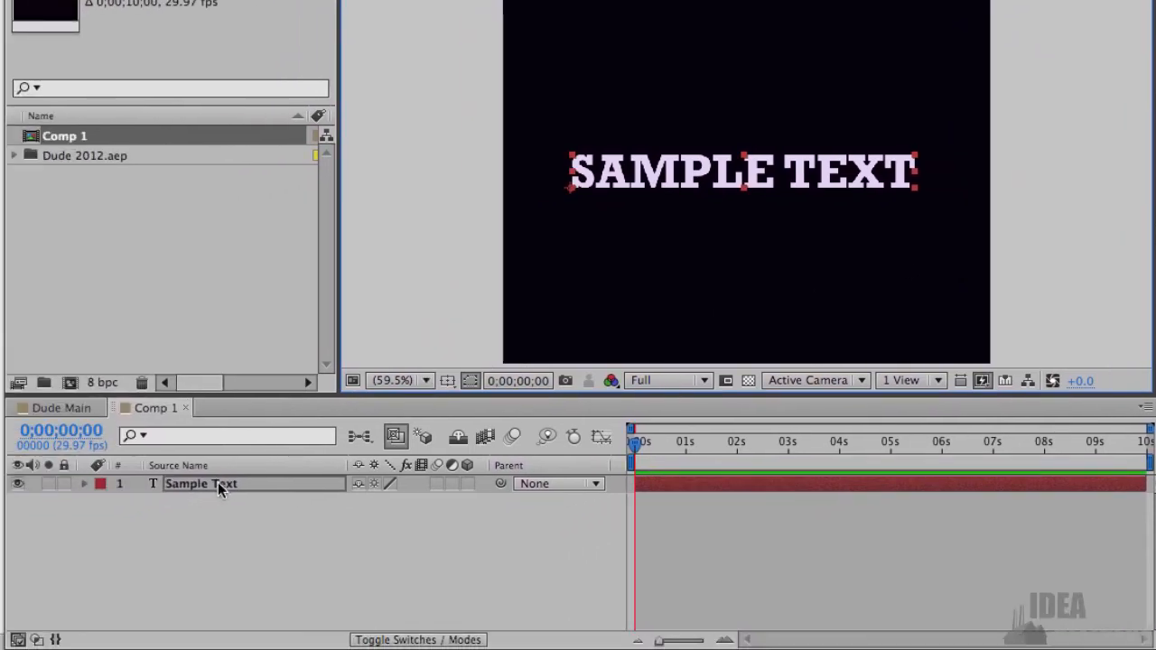
- Examine the Transform and Text property groups of the sample text layer in the timeline
left_click(218, 482)
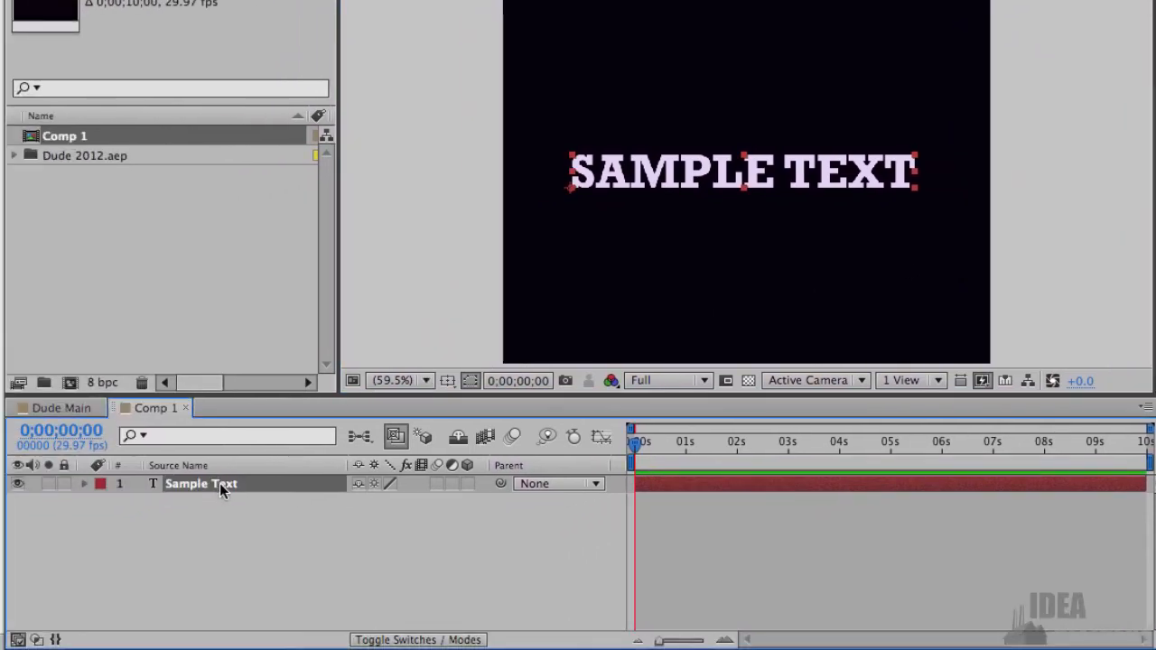
left_click(84, 484)
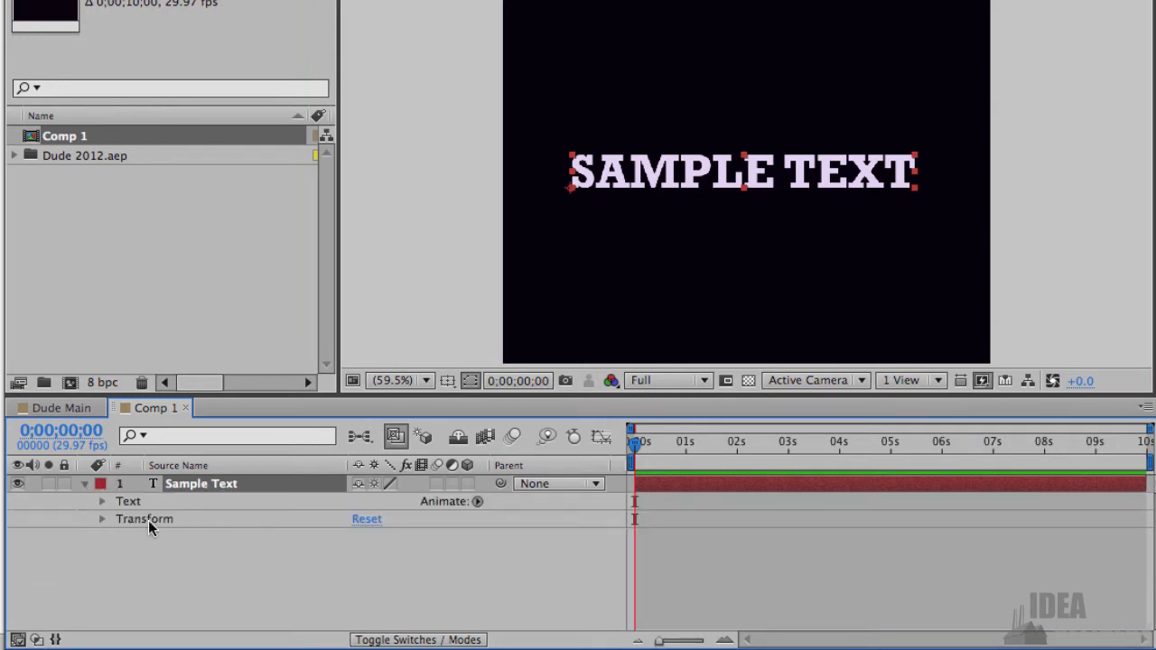
left_click(102, 518)
left_click(102, 518)
left_click(102, 501)
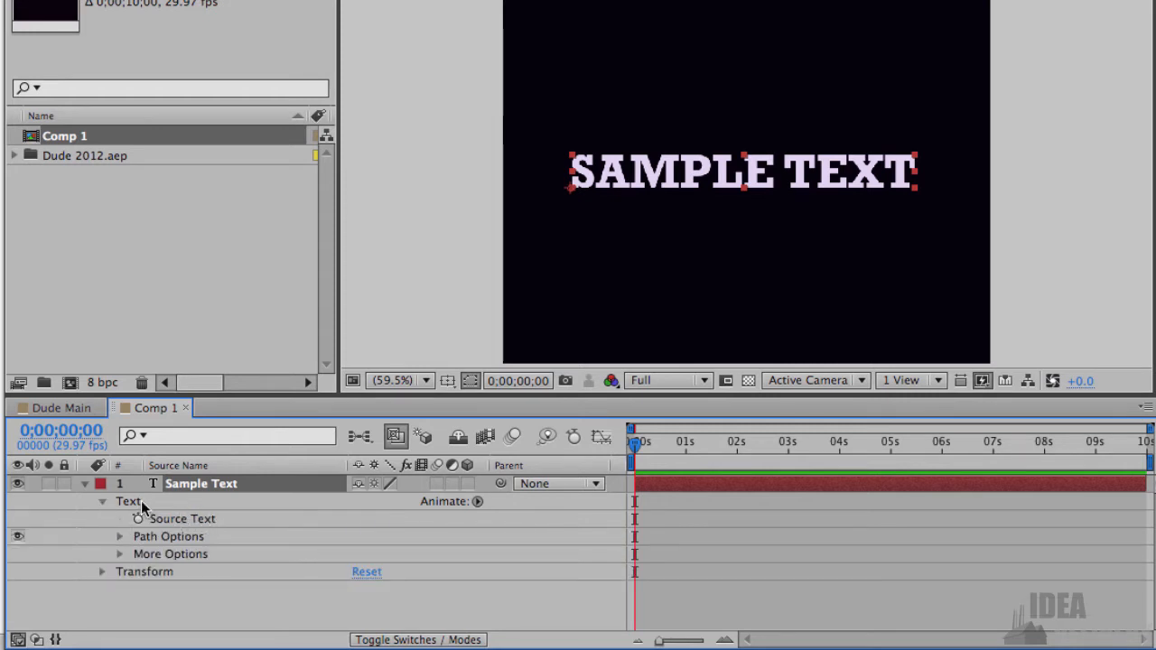
left_click(102, 501)
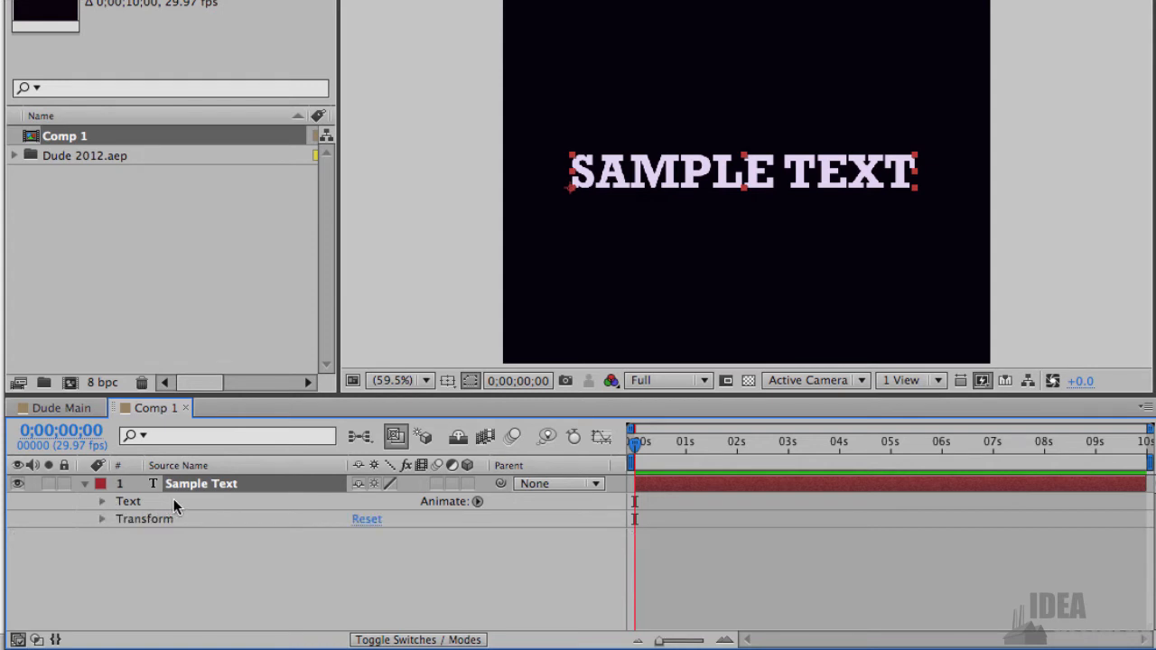
left_click(178, 501)
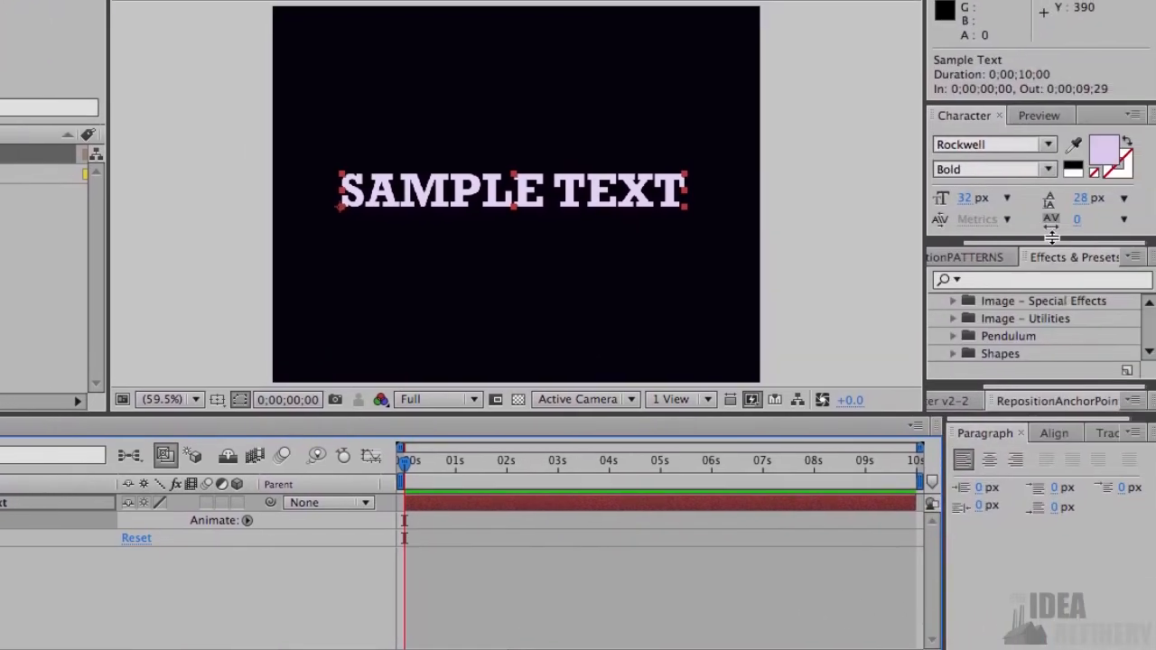
- Enlarge the effects and presets list and examine its effect categories, including the contents of the Text category
left_click_drag(1051, 237, 1050, 141)
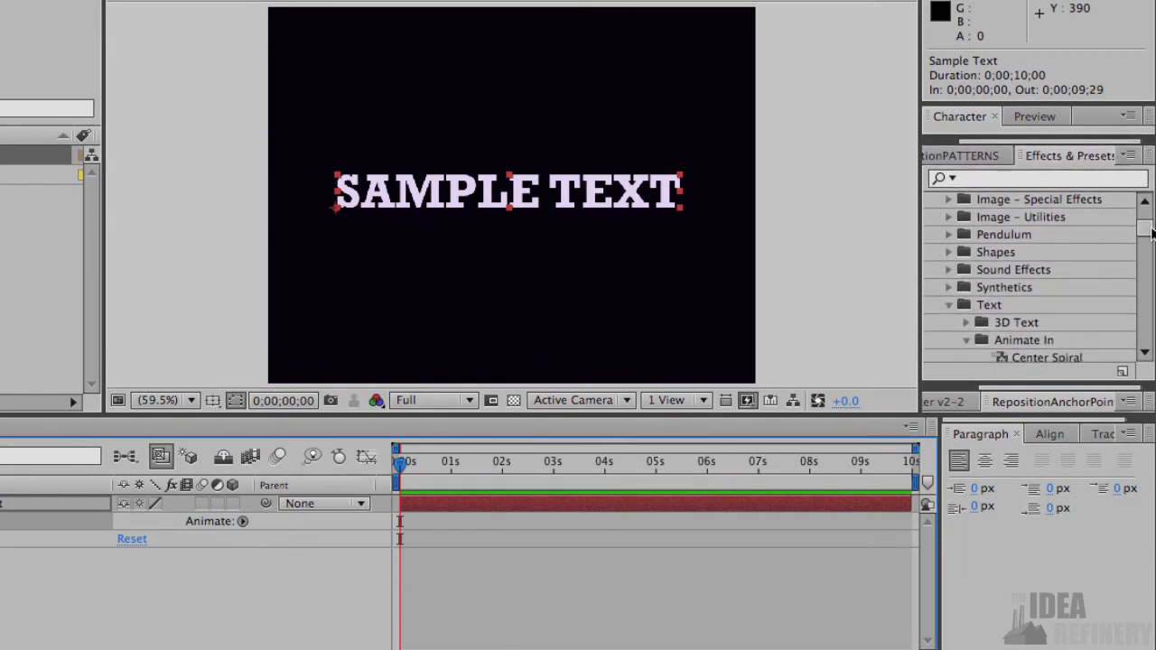
left_click_drag(1148, 233, 1147, 215)
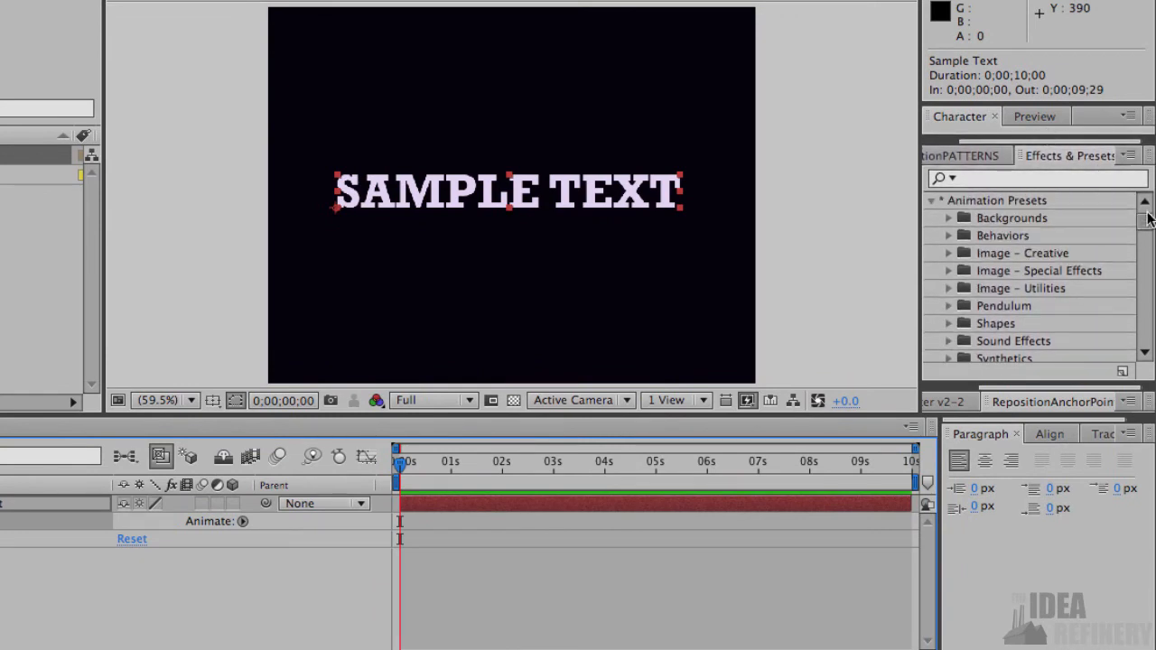
left_click(931, 201)
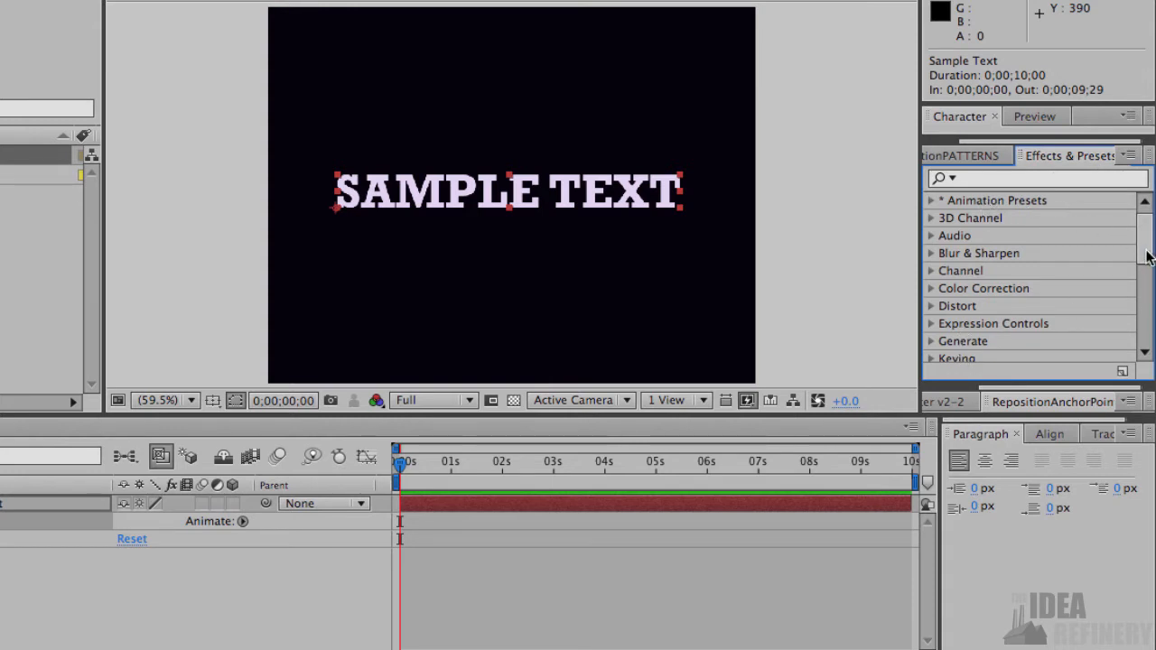
left_click_drag(1148, 258, 1143, 312)
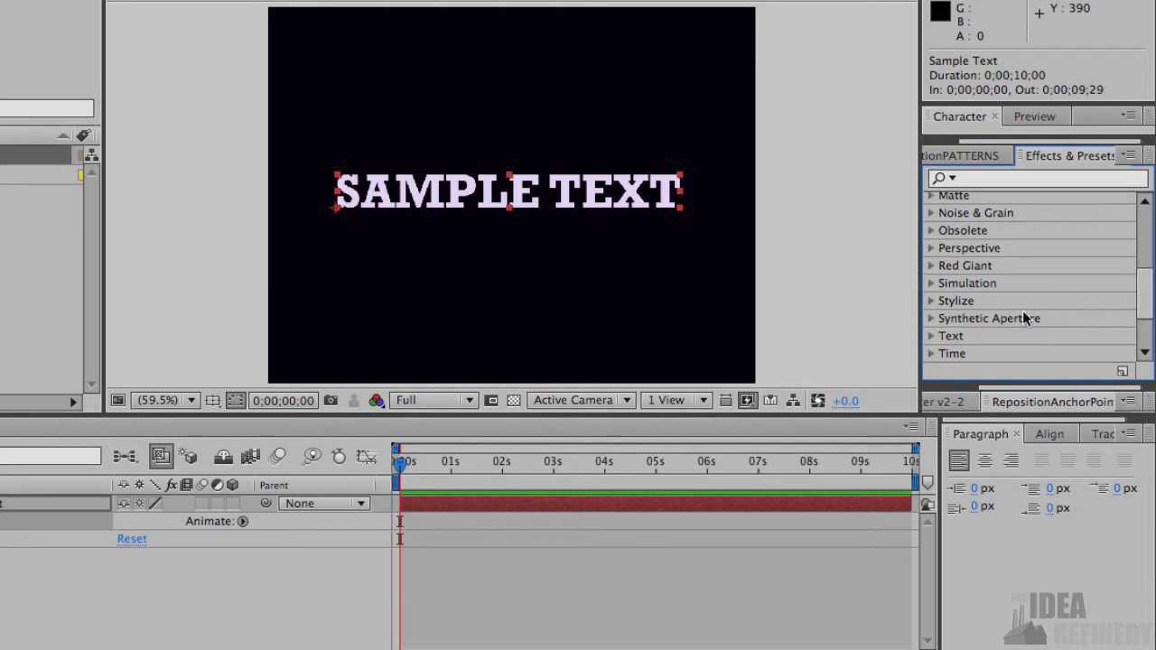
left_click(931, 336)
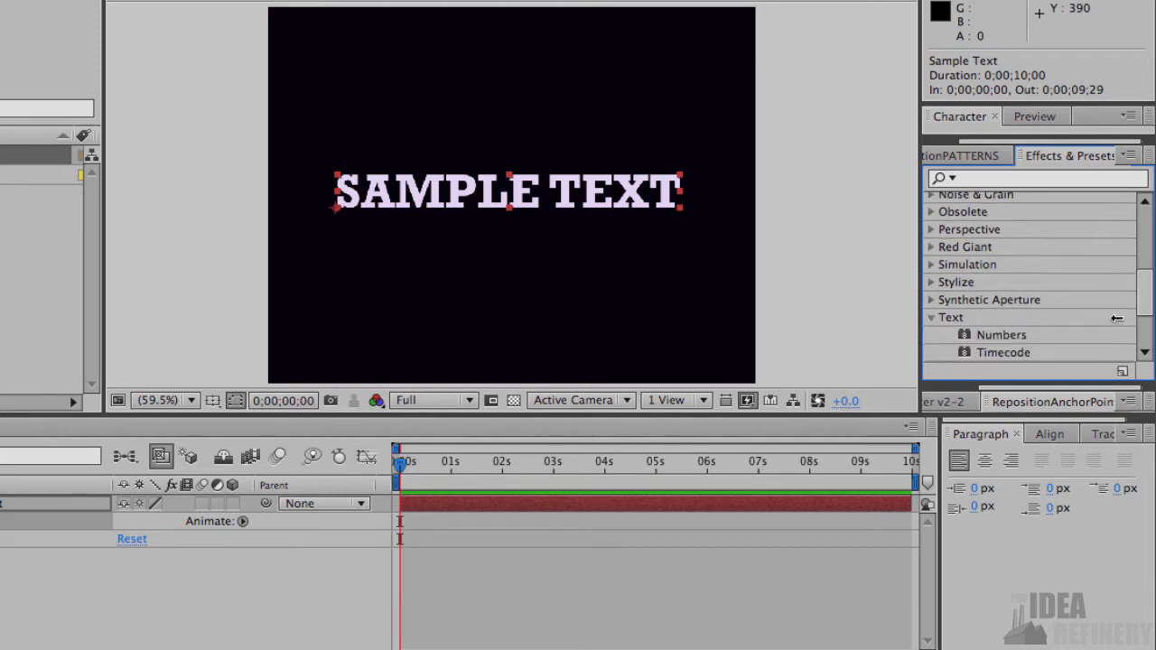
scroll(1144, 303, "down", 2)
left_click_drag(1144, 304, 1141, 317)
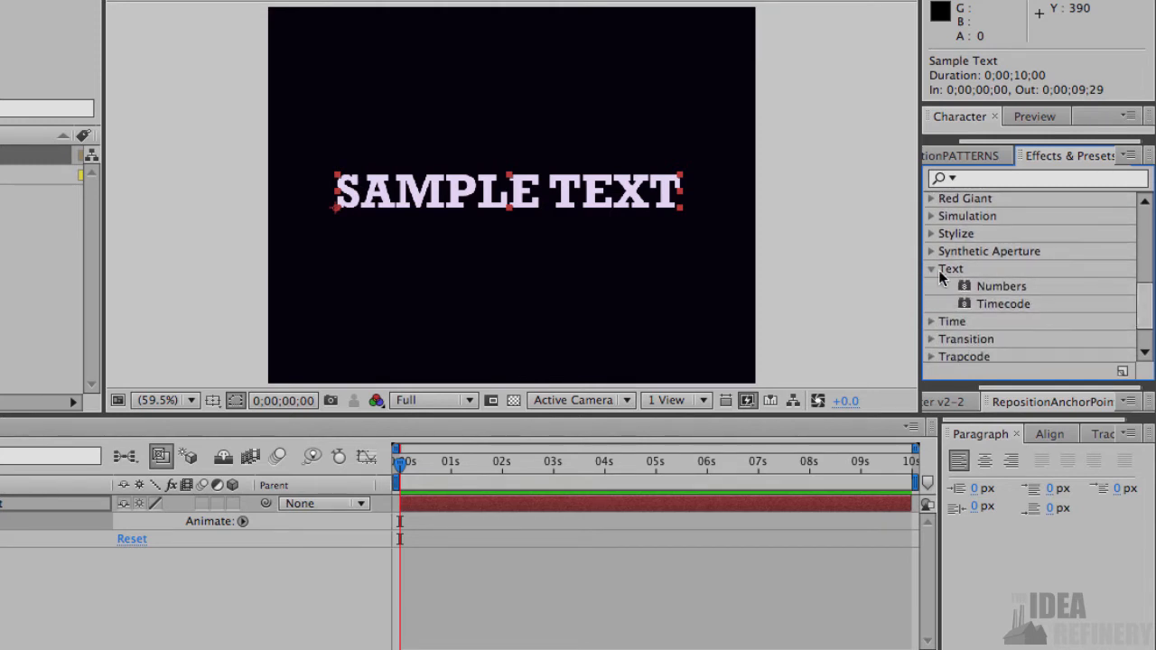
left_click(931, 269)
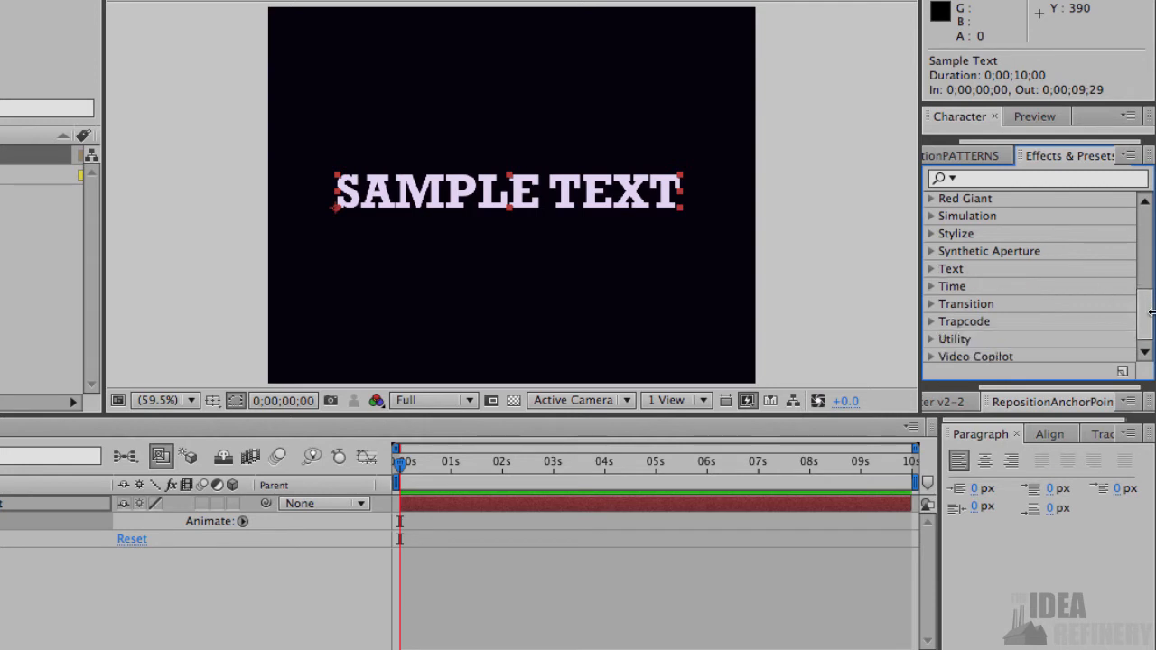
left_click_drag(1145, 312, 1141, 227)
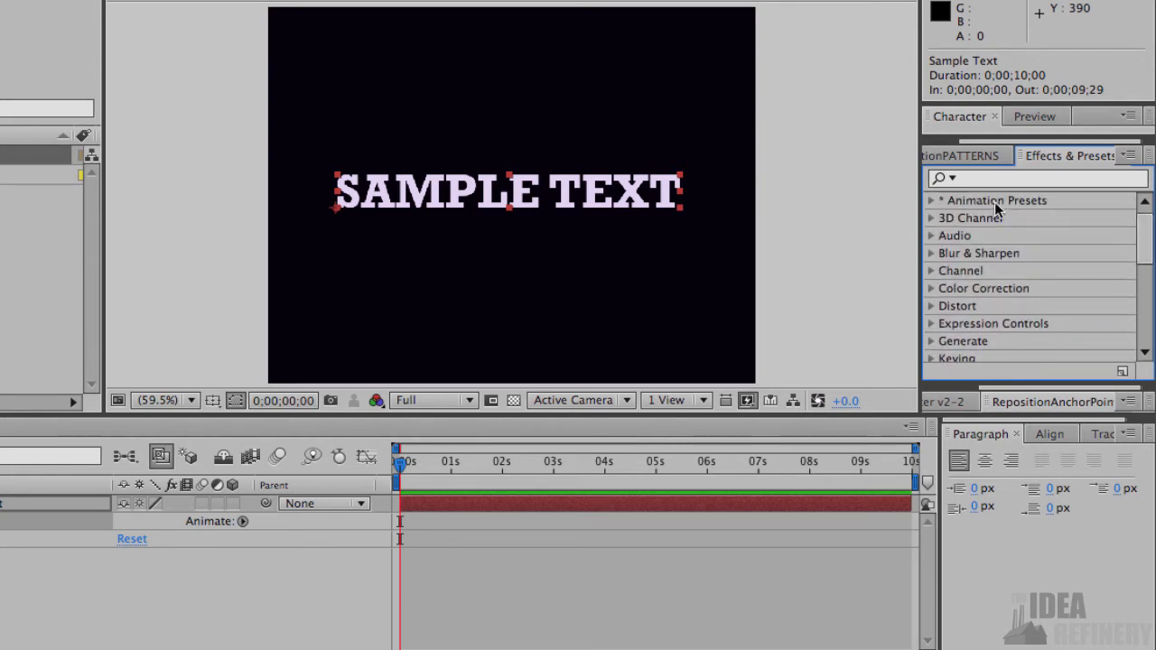
- Apply the Fly In From Bottom animation preset from the Animate In text presets to the sample text layer
left_click(931, 200)
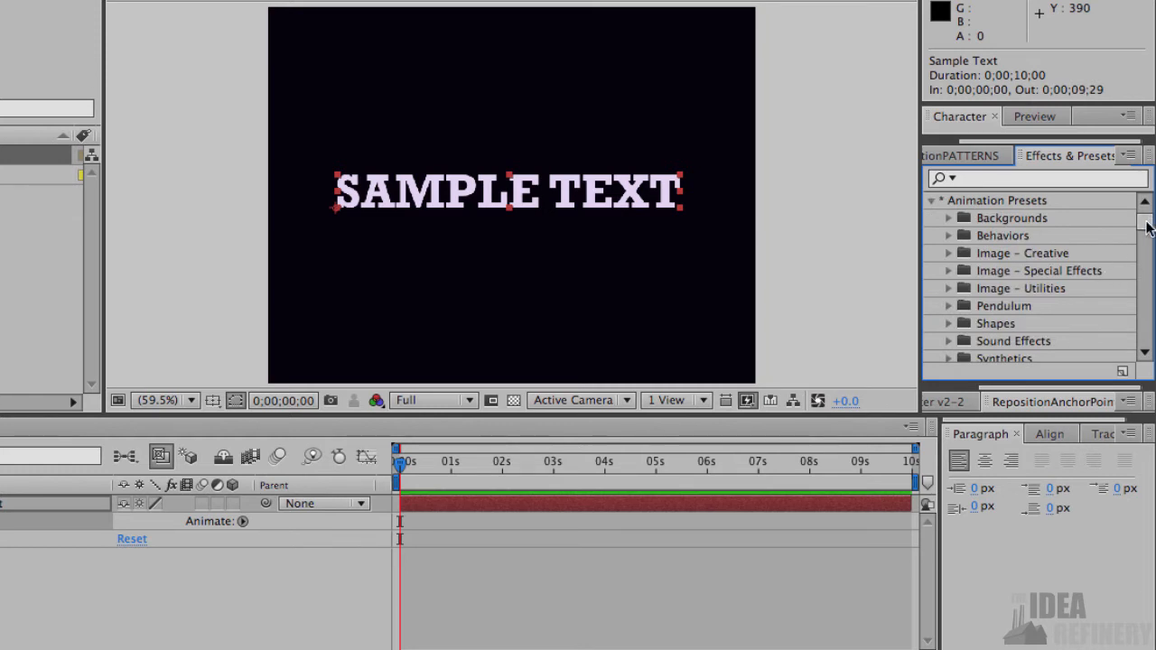
scroll(1147, 227, "down", 5)
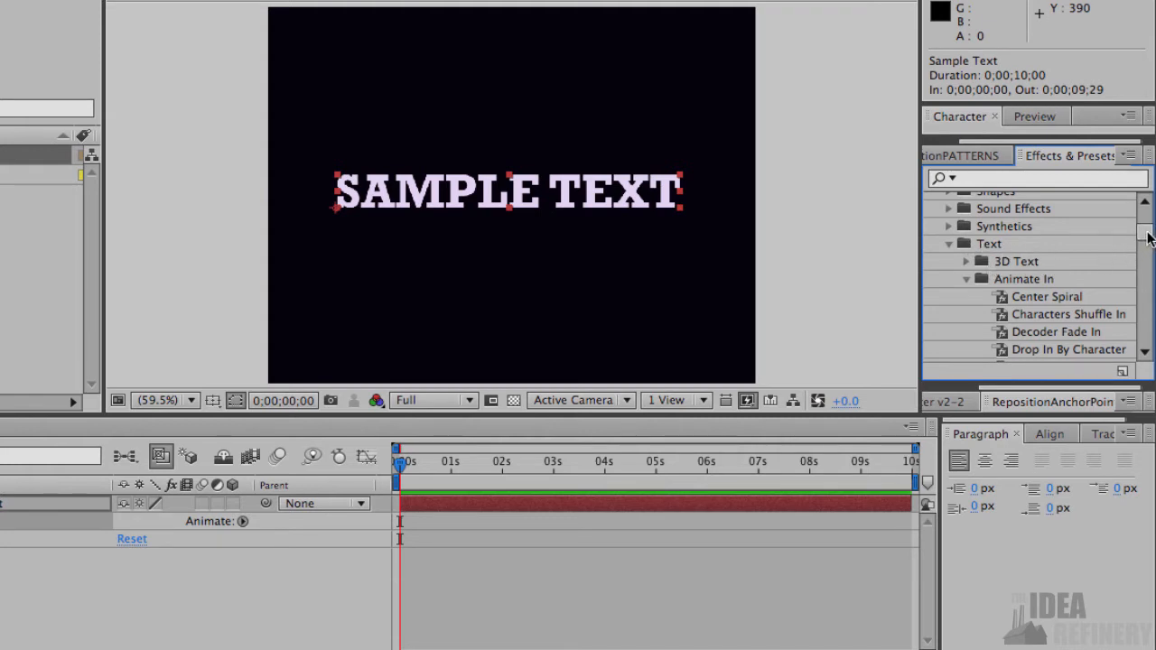
scroll(1149, 237, "down", 2)
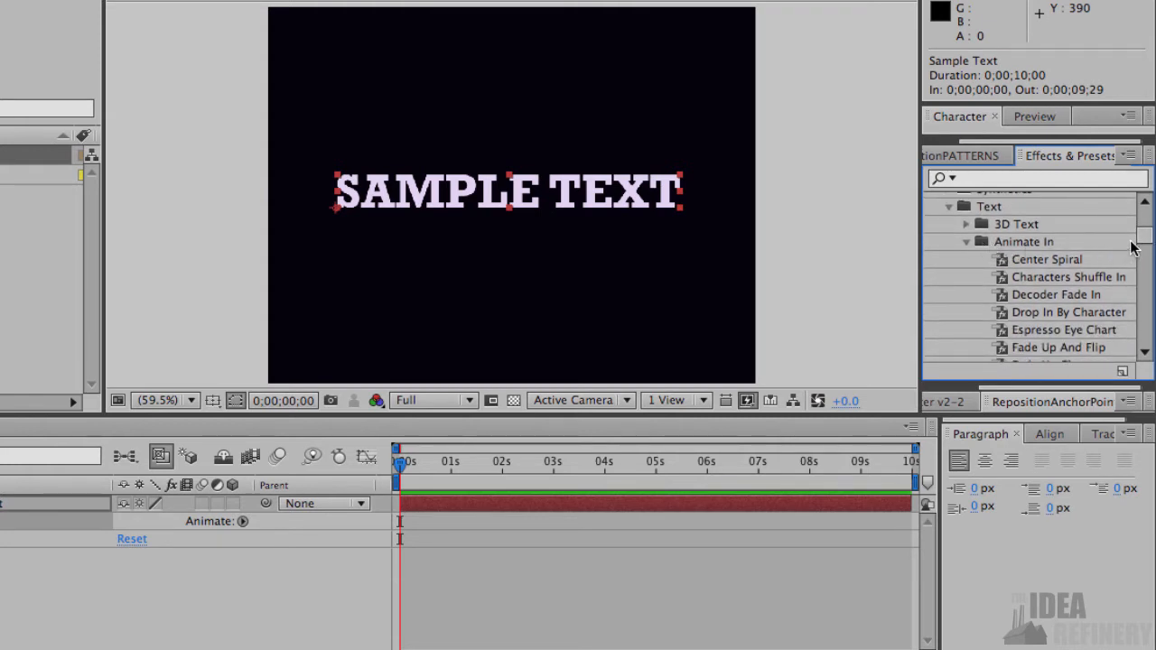
scroll(1134, 249, "down", 2)
left_click(1042, 218)
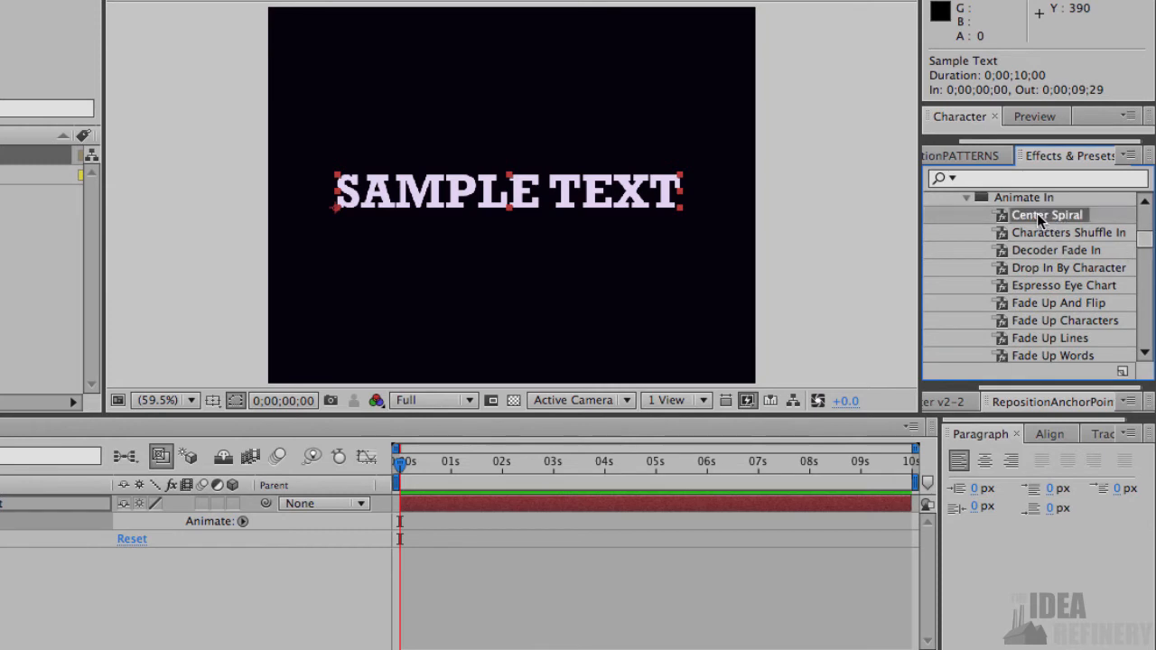
left_click(1038, 235)
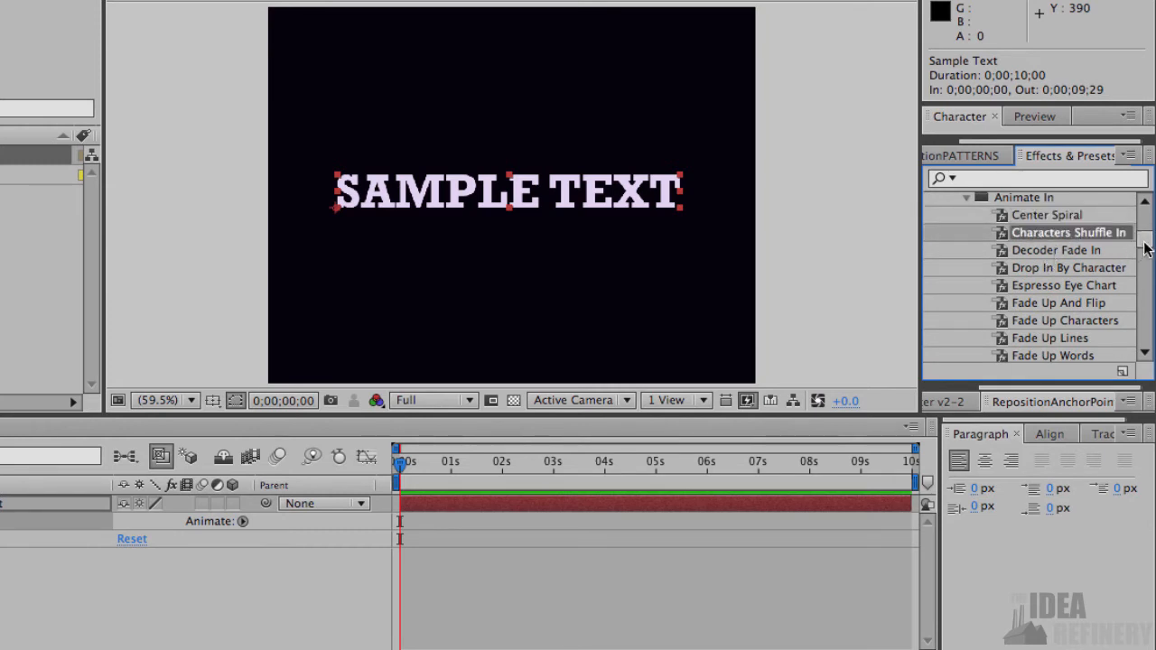
left_click_drag(1146, 244, 1109, 254)
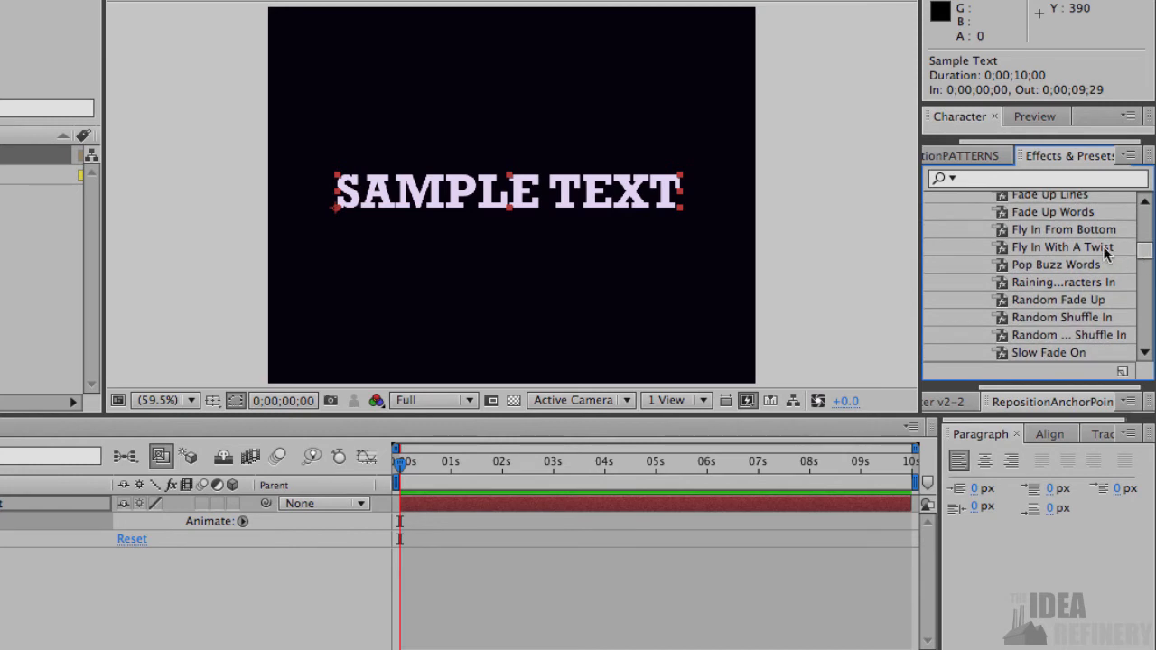
double_click(1059, 235)
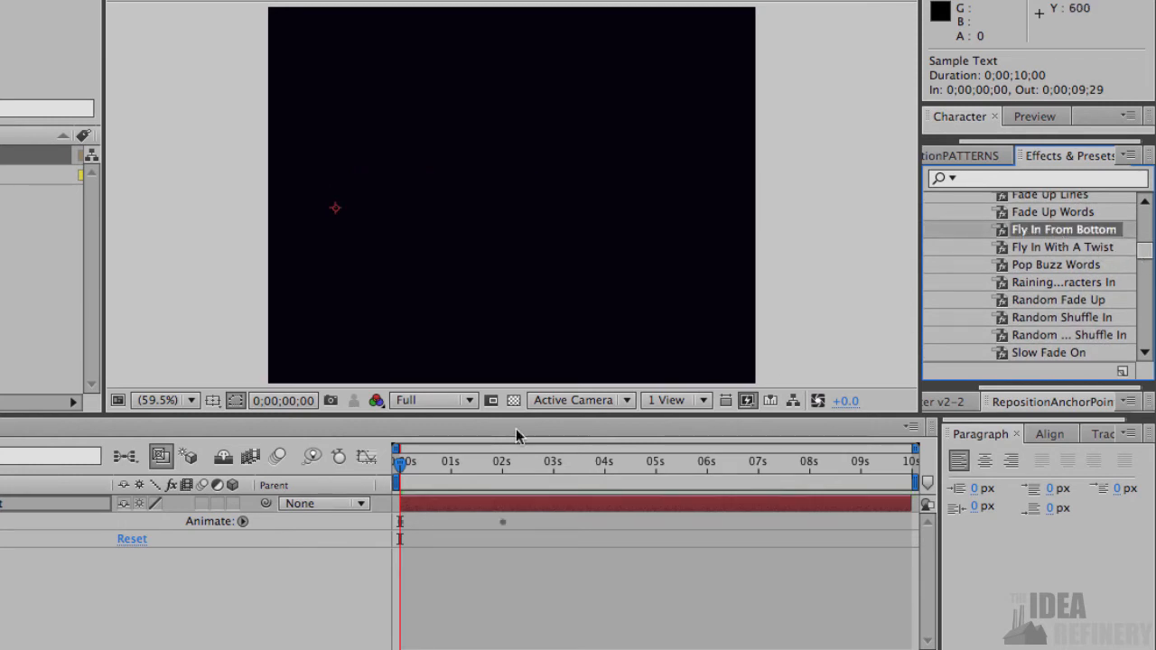
- Scrub through the opening of the text animation and return the playhead to 0;00;00;00
left_click(406, 465)
mouse_move(407, 464)
left_mouse_down()
mouse_move(506, 465)
mouse_move(397, 465)
left_mouse_up()
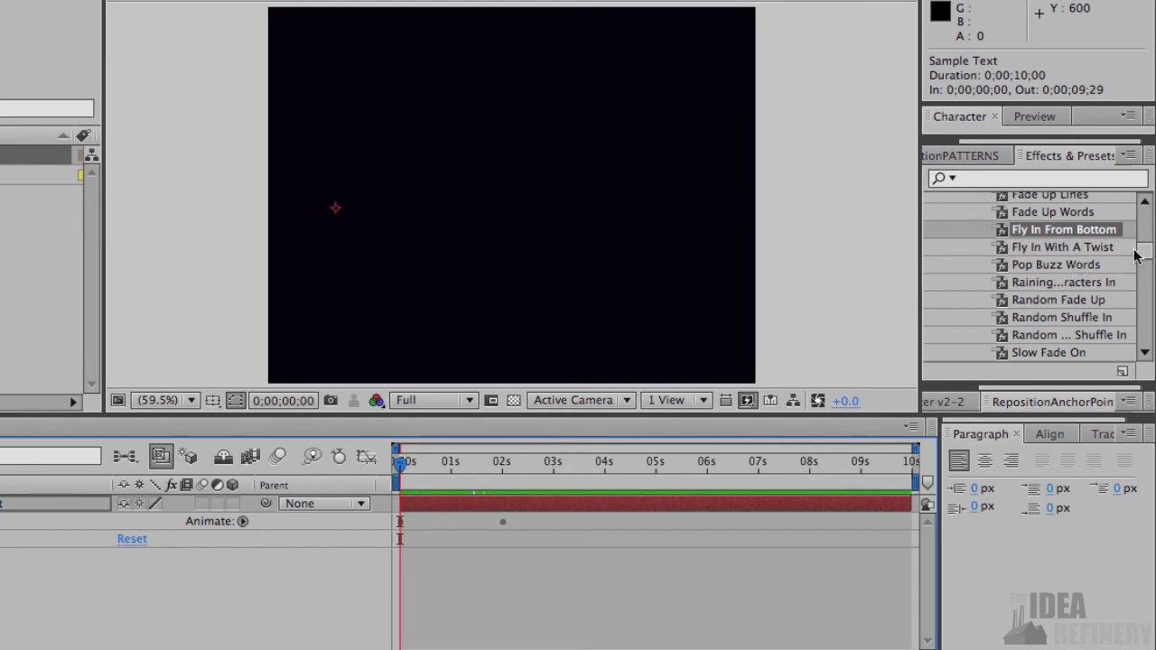
left_click_drag(1146, 254, 1146, 230)
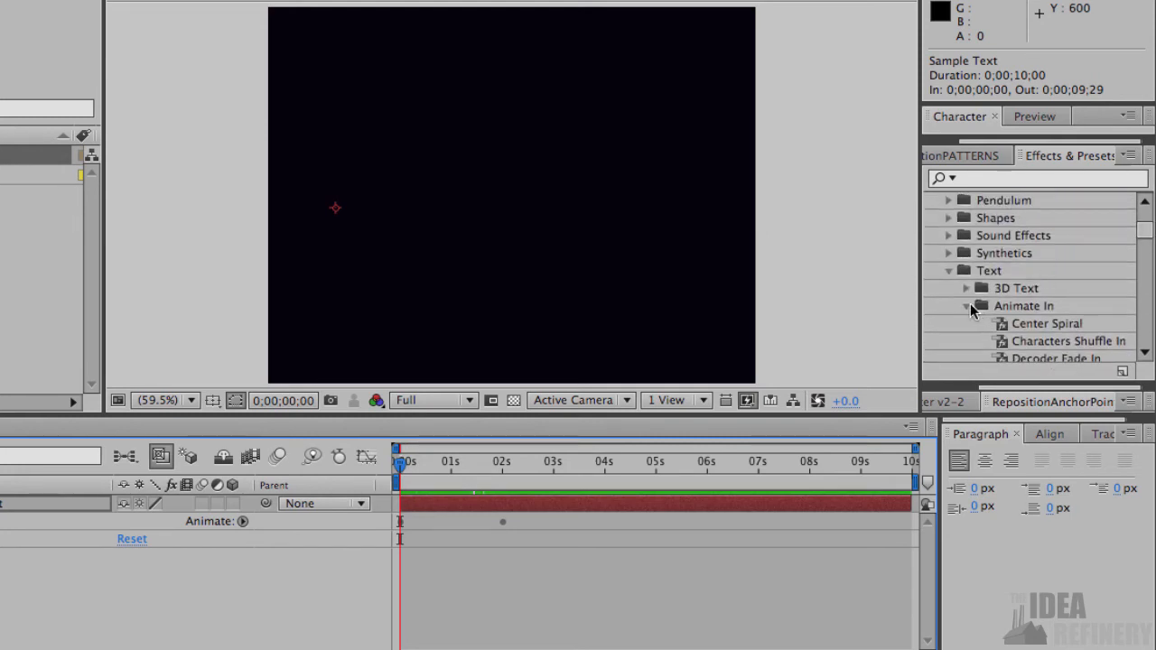
- Collapse the Animate In presets, move the playhead to 0;00;00;21 and open the animation presets for browsing in Adobe Bridge
left_click(967, 303)
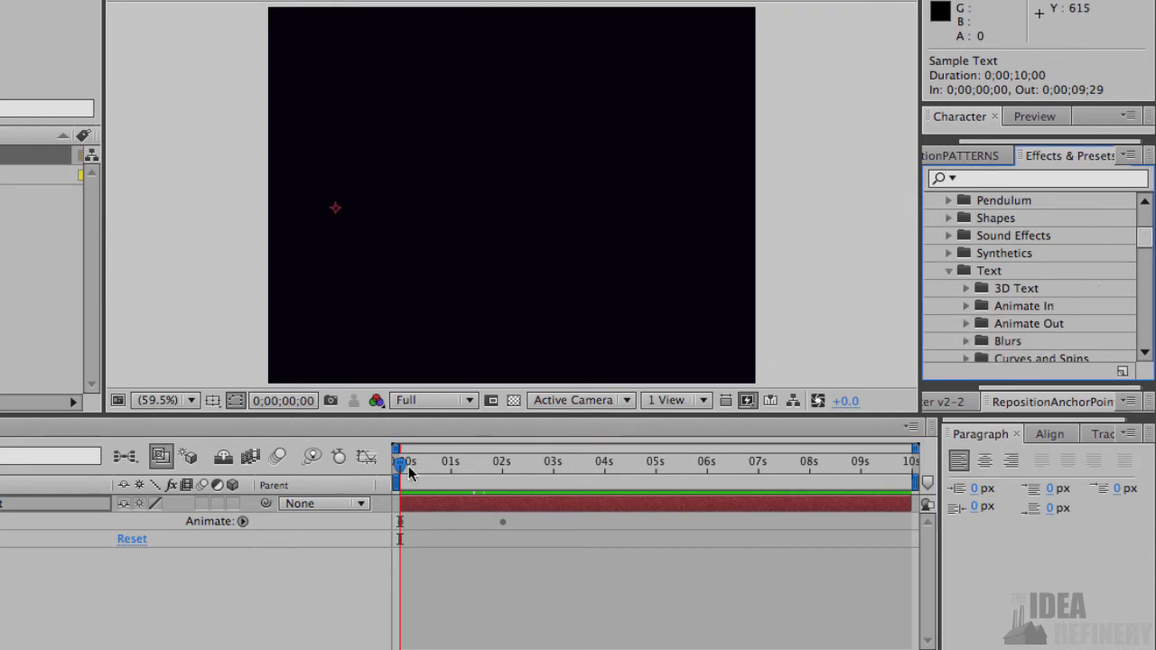
left_click_drag(404, 463, 438, 466)
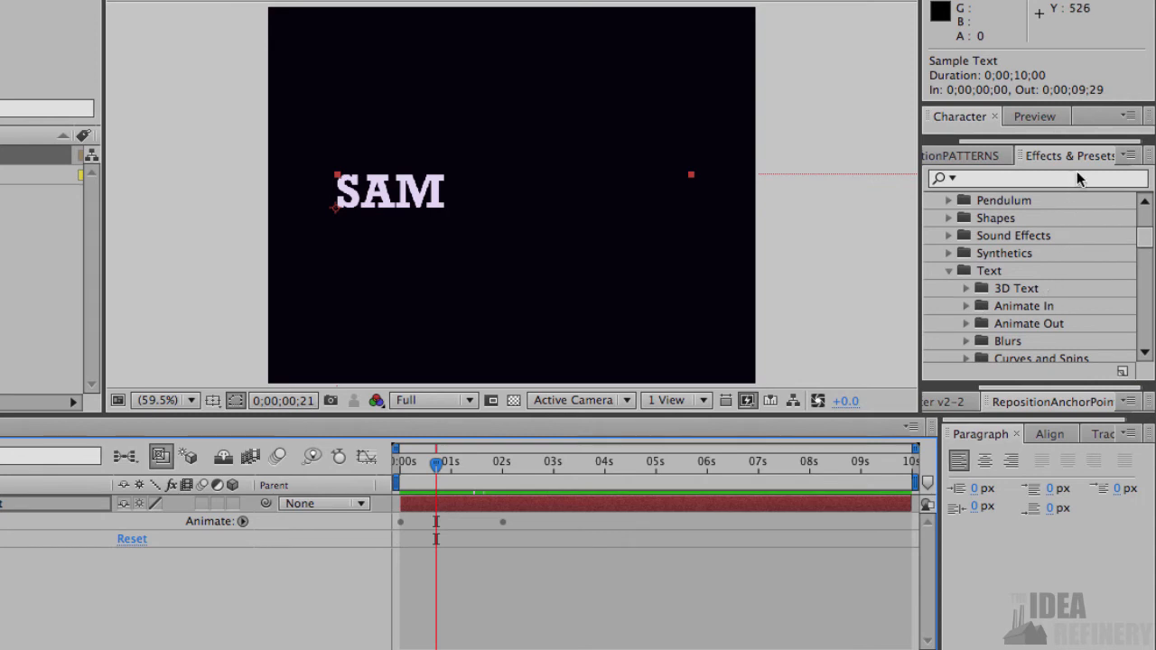
left_click(1131, 155)
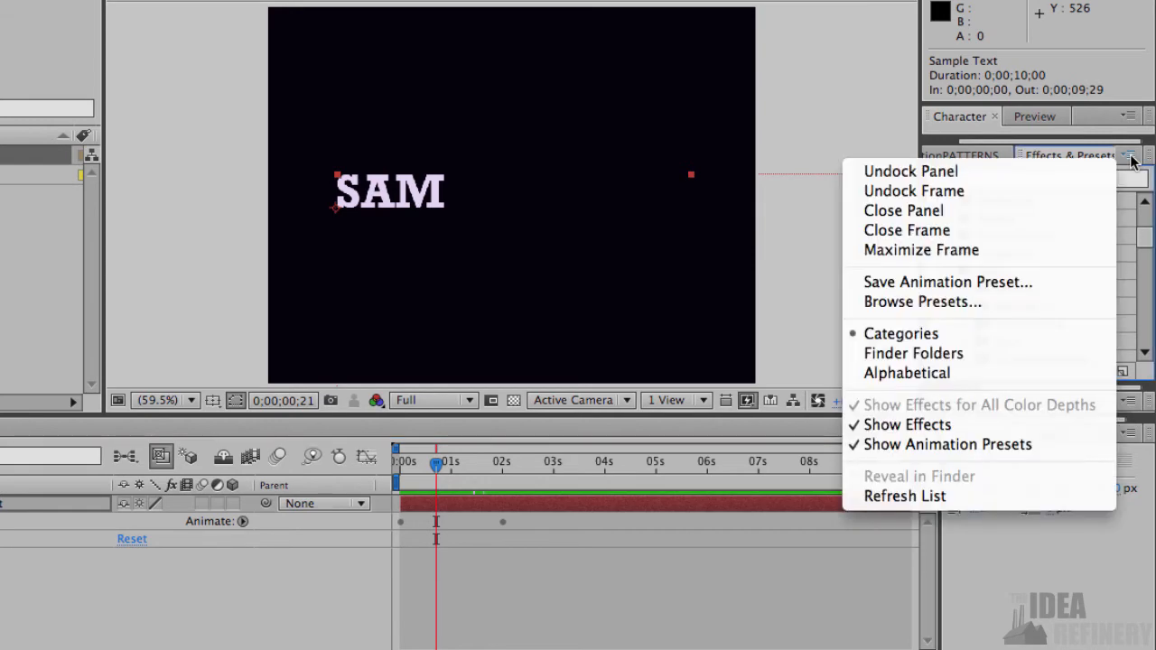
left_click(954, 304)
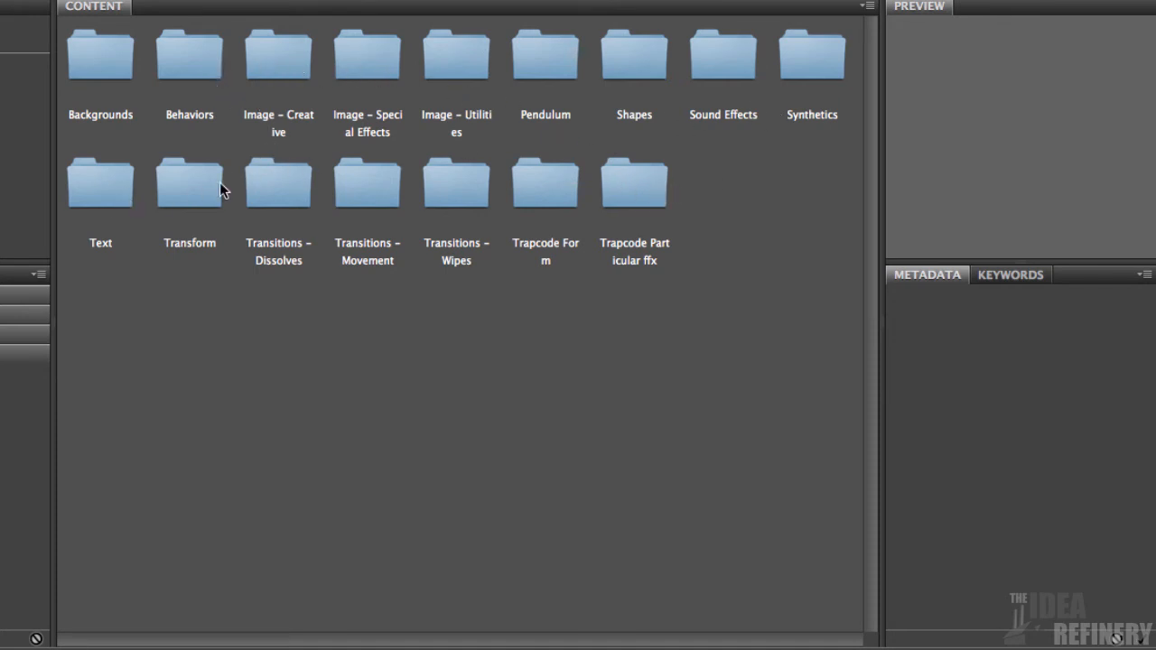
- Preview Fade Up And Flip, Random Fade Up and Random Shuffle In among the Text Animate In presets, and apply Random Shuffle In to the text layer
double_click(111, 193)
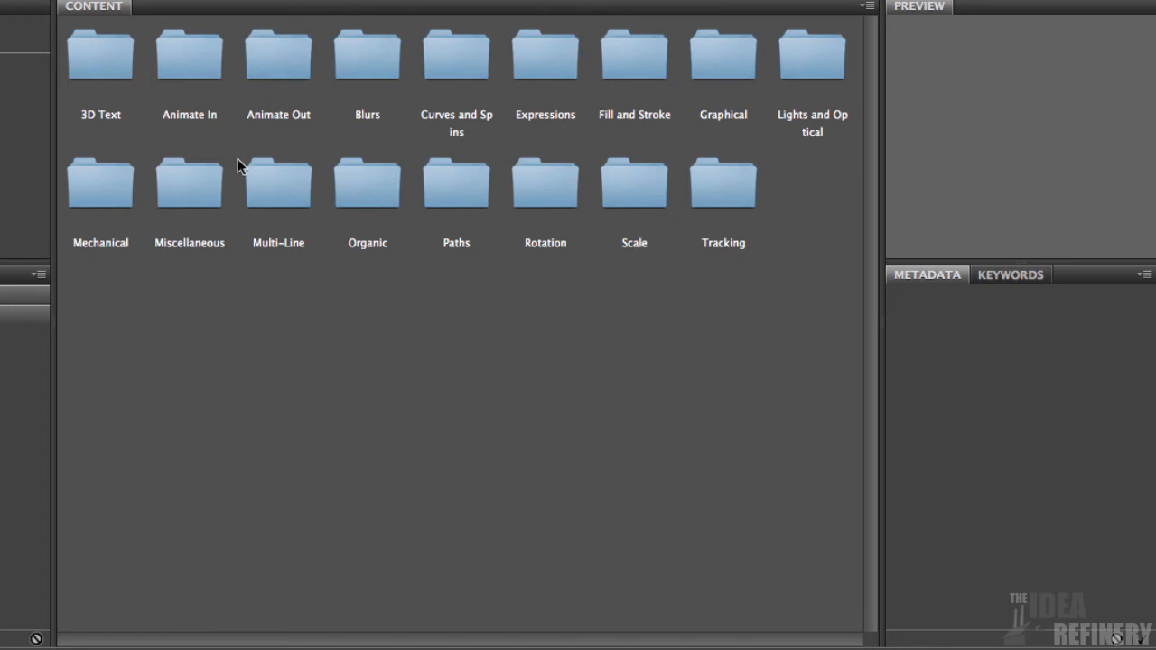
double_click(192, 63)
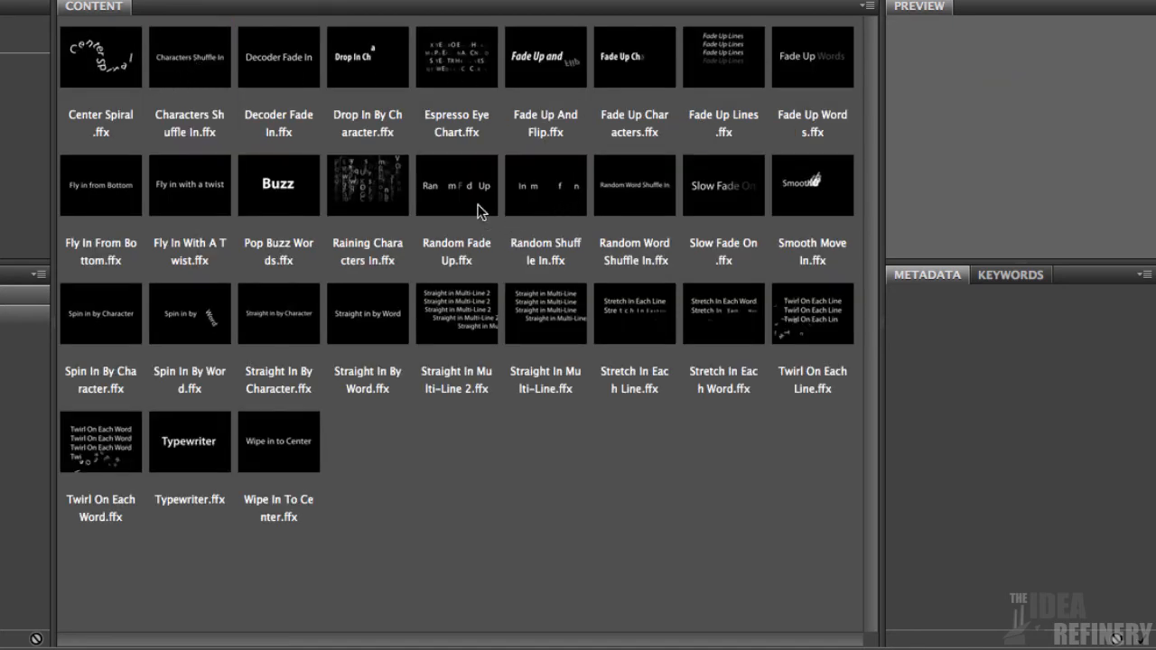
left_click(561, 65)
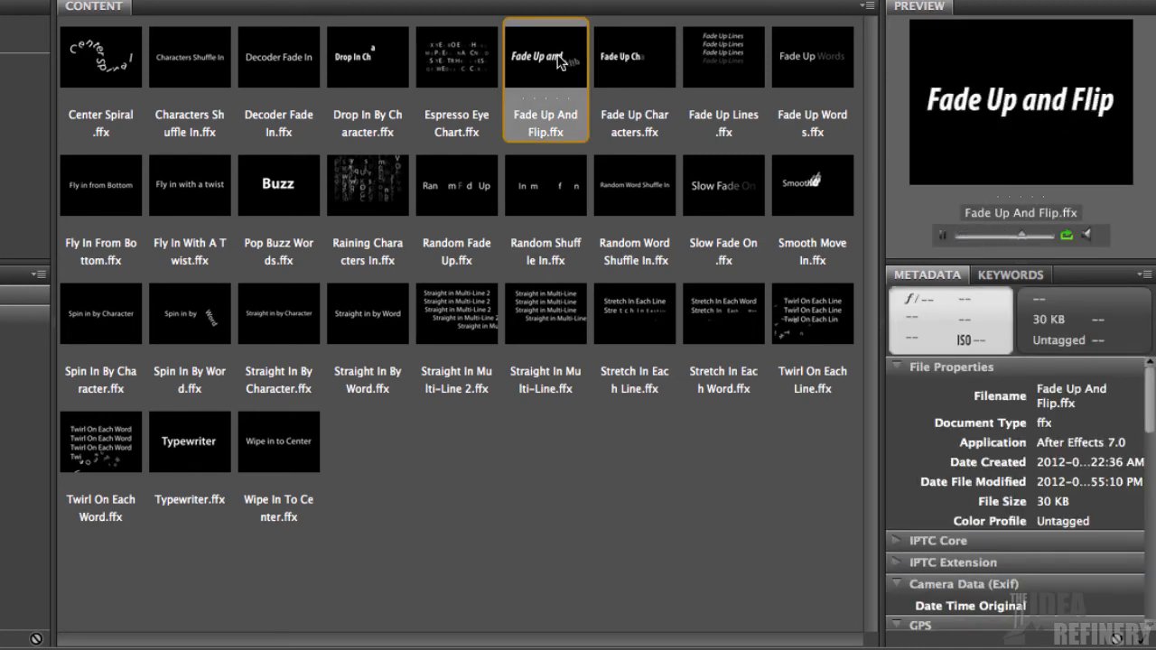
left_click(457, 194)
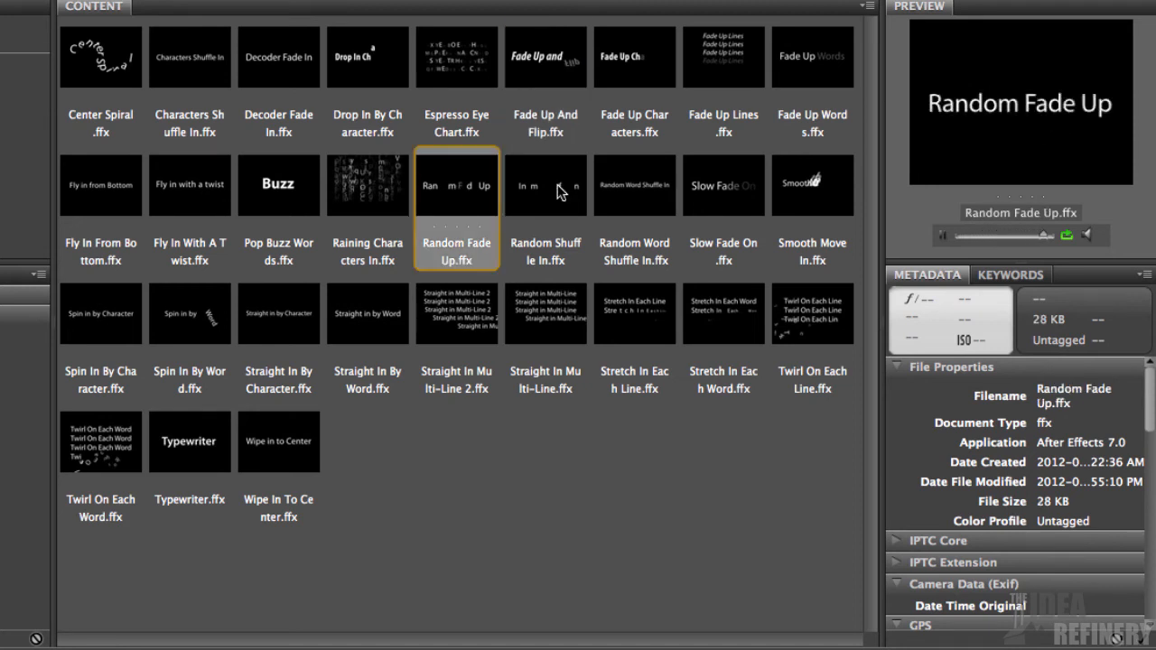
left_click(560, 195)
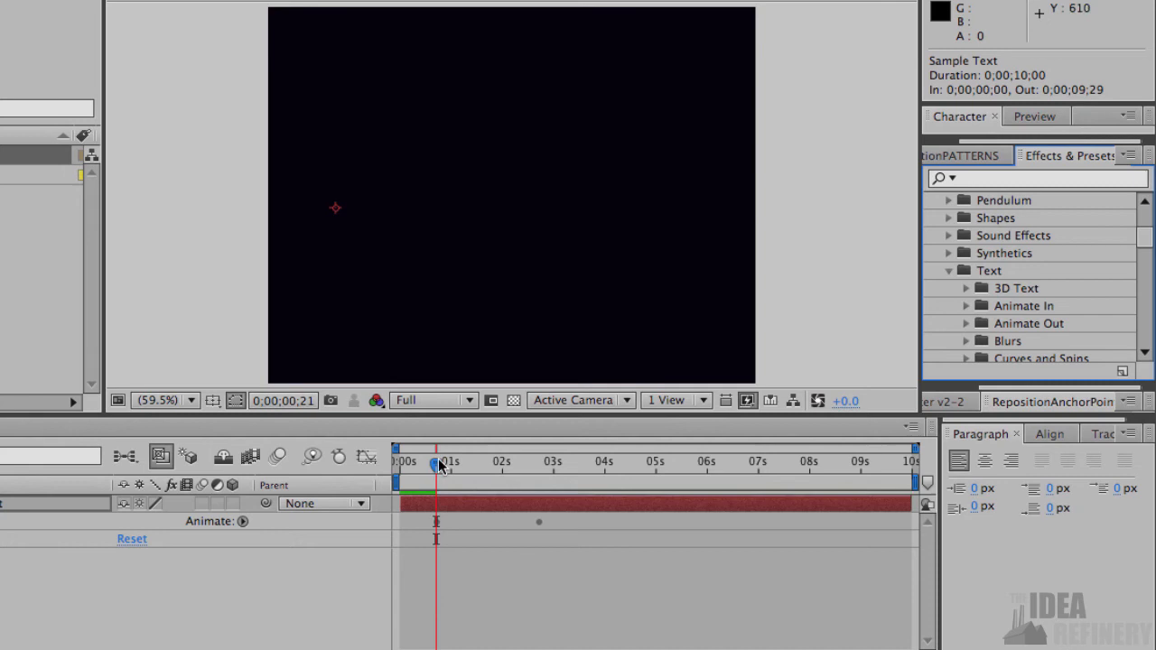
- Scrub through the shuffle animation and place the playhead on its last keyframe at 0;00;02;21
left_click_drag(439, 462, 536, 450)
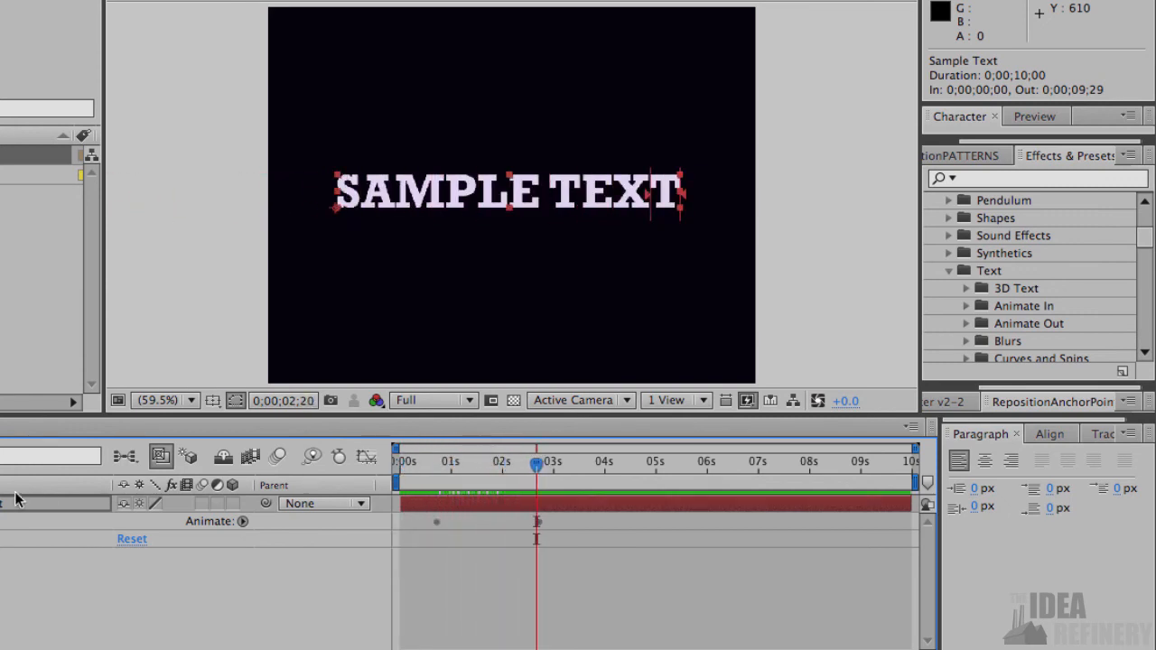
left_click(540, 455)
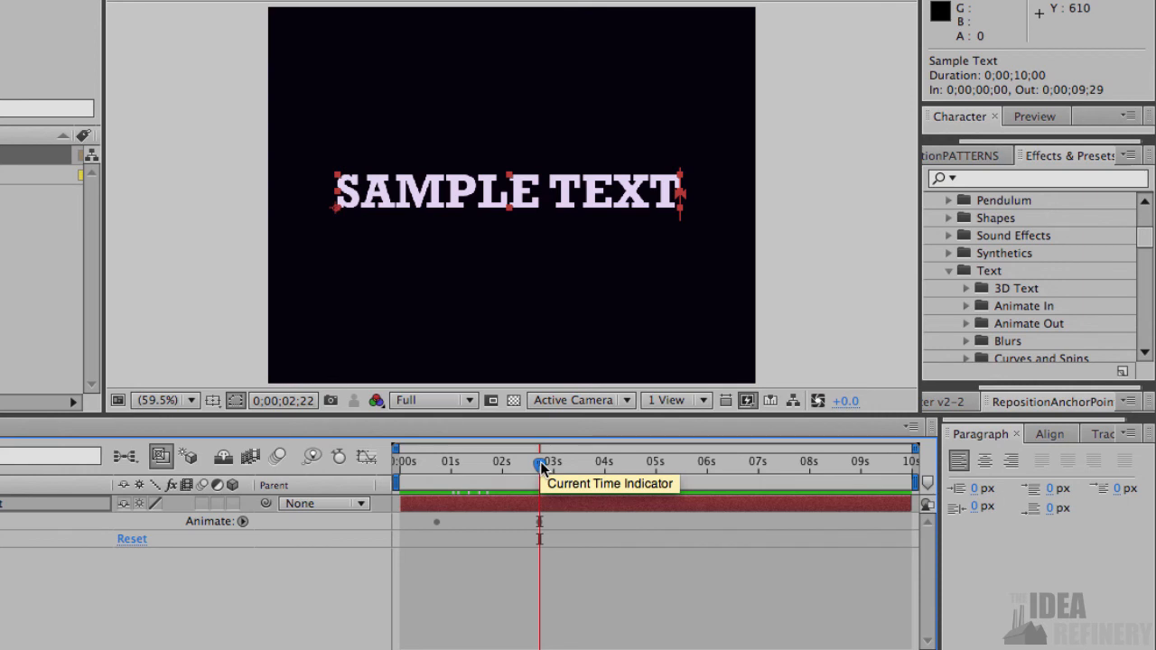
mouse_move(540, 461)
left_mouse_down()
mouse_move(401, 446)
mouse_move(531, 463)
mouse_move(540, 452)
left_mouse_up()
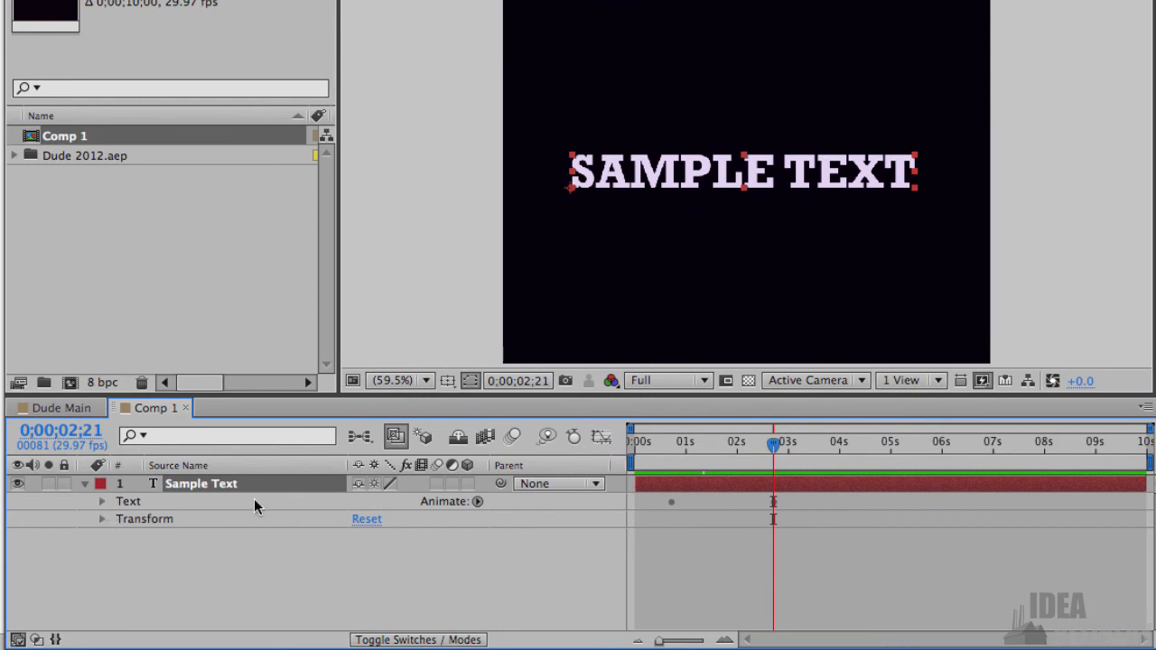
- Reveal the text layer's keyframed Range Selector Offset and examine it by scrubbing from 0;00;00;01 to the last keyframe at 0;00;02;21
key("u")
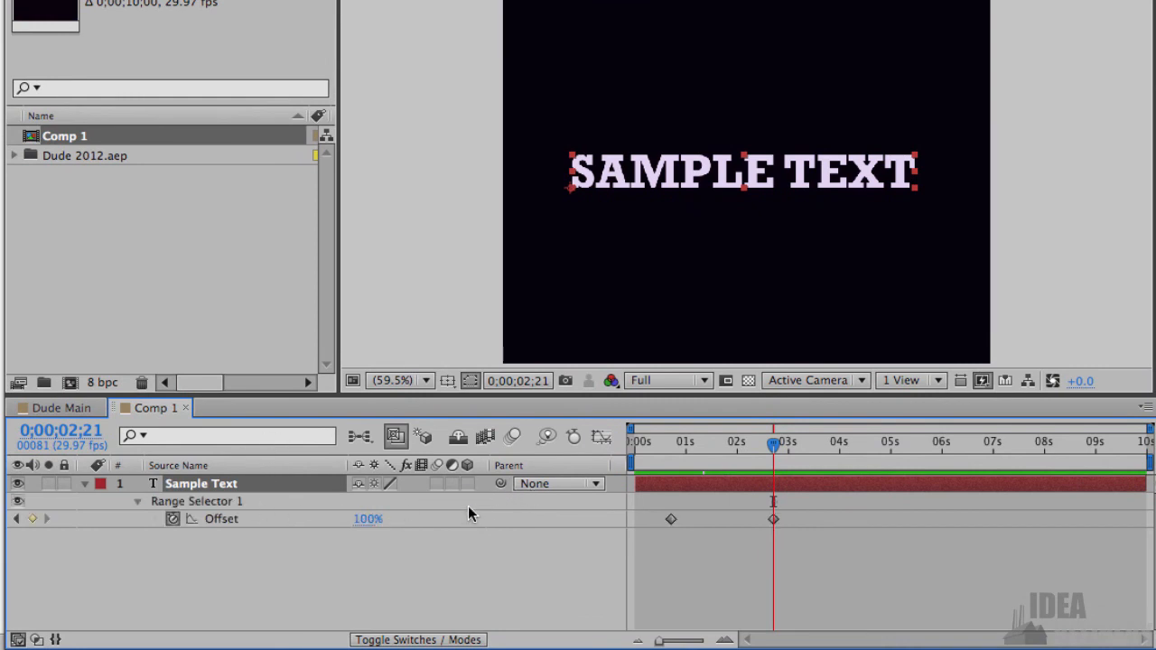
left_click_drag(776, 447, 638, 439)
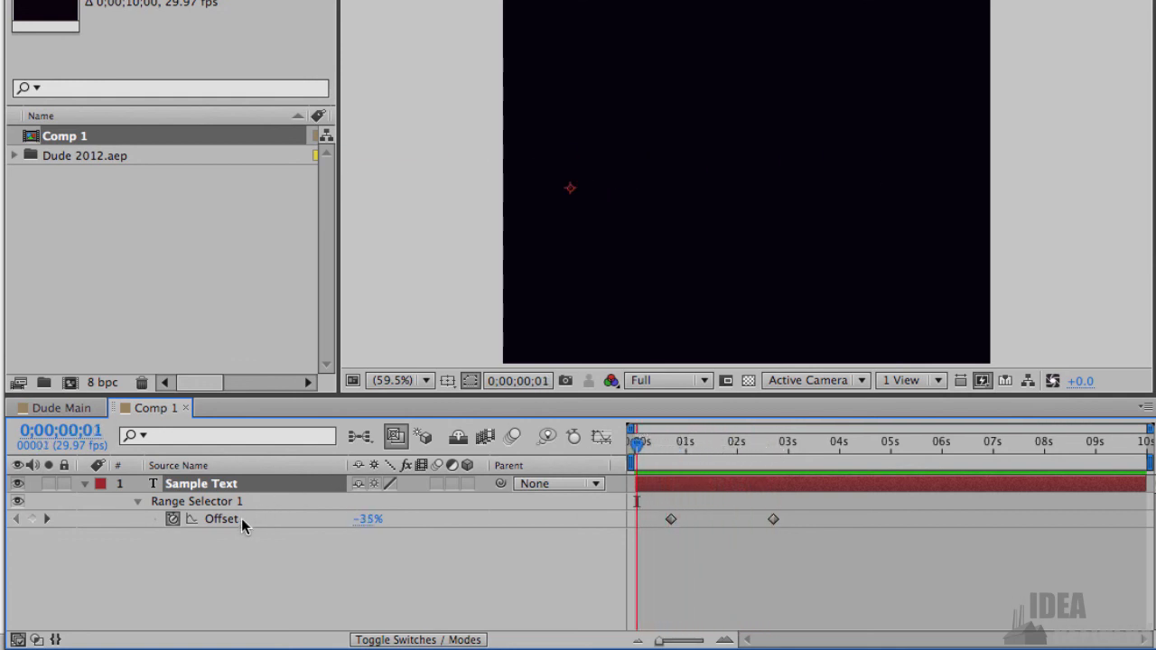
left_click_drag(639, 445, 774, 443)
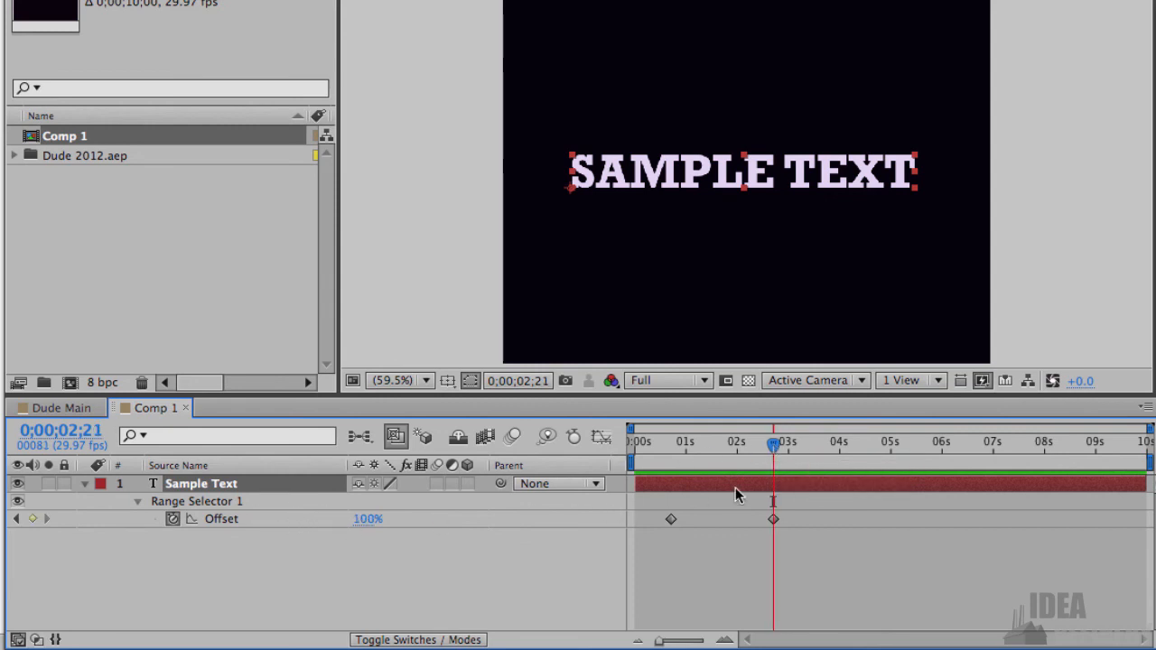
mouse_move(776, 449)
left_mouse_down()
mouse_move(646, 443)
mouse_move(774, 445)
left_mouse_up()
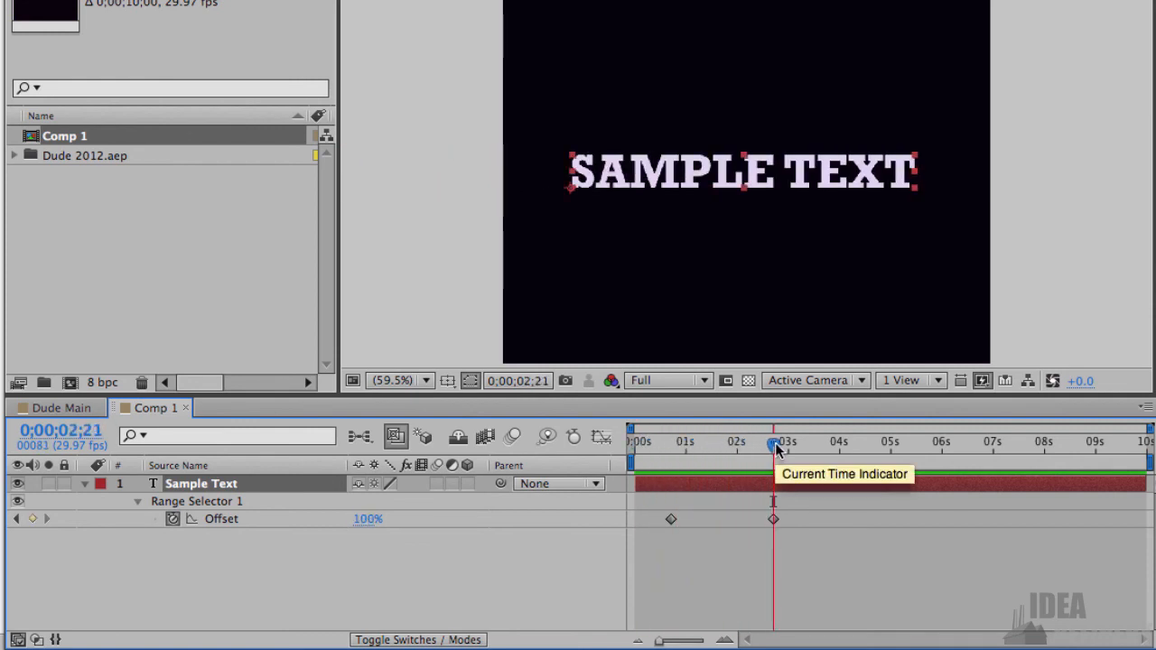